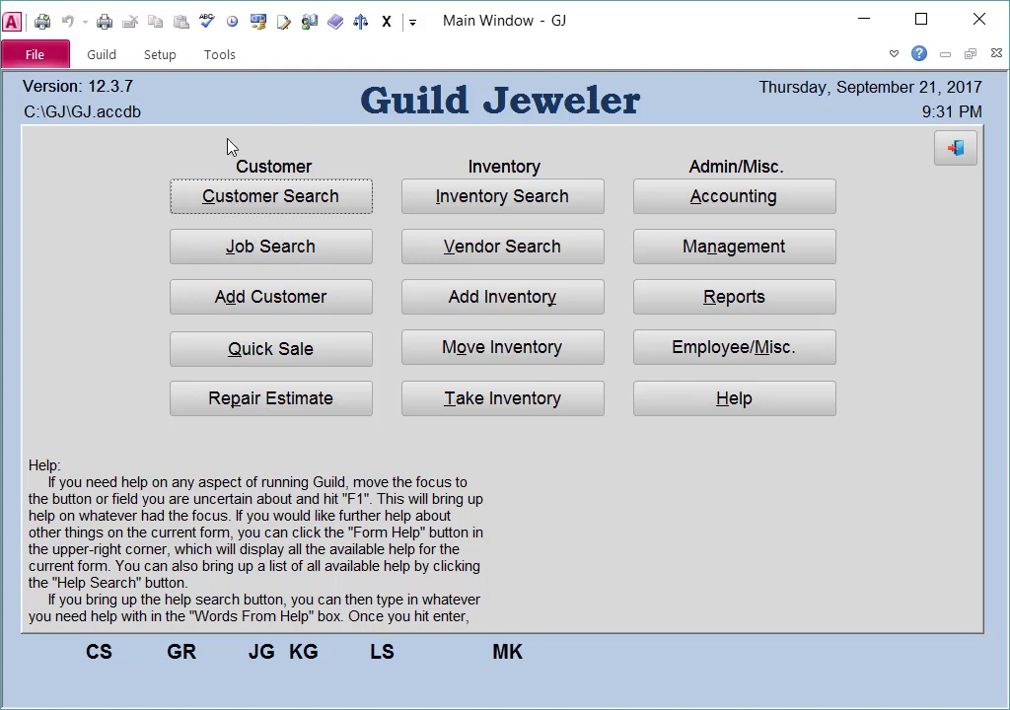
# Search for the customer by partial last and first name, and open the second matching customer record.
pyautogui.click(286, 198)
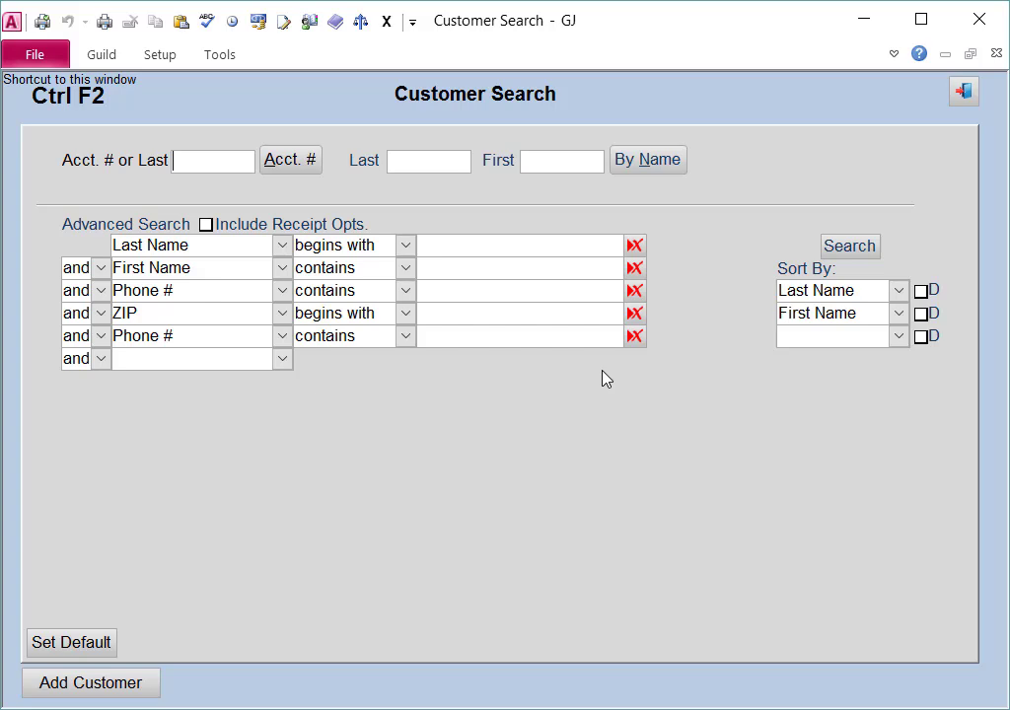
pyautogui.press('Tab')
pyautogui.write('kni')
pyautogui.press('Tab')
pyautogui.write('ma')
pyautogui.press('Return')
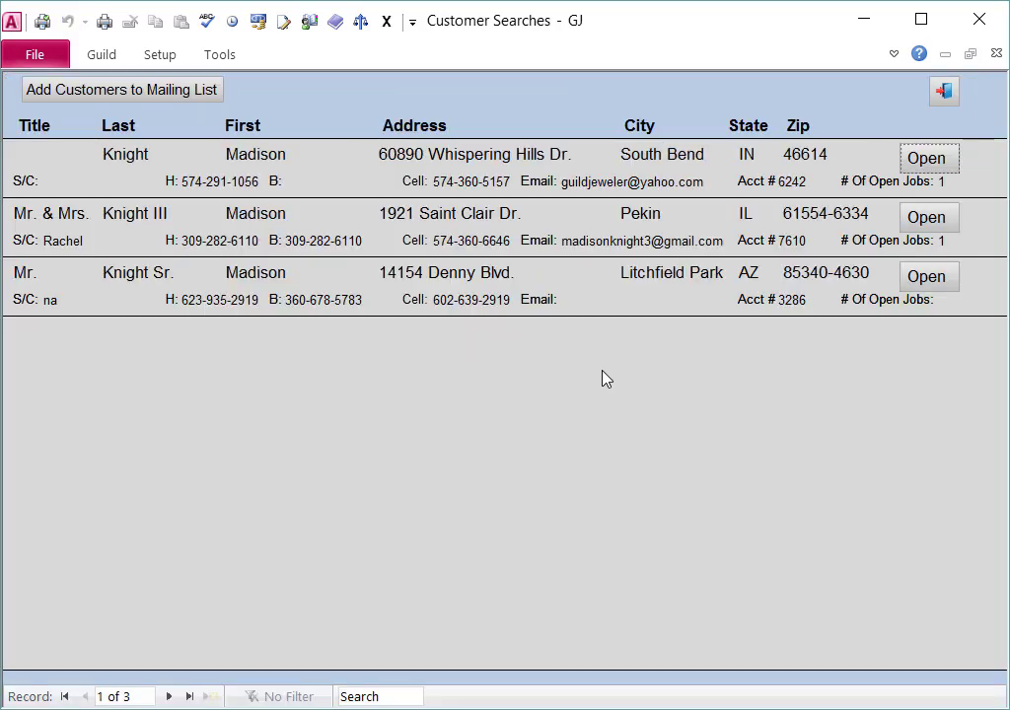
pyautogui.click(927, 218)
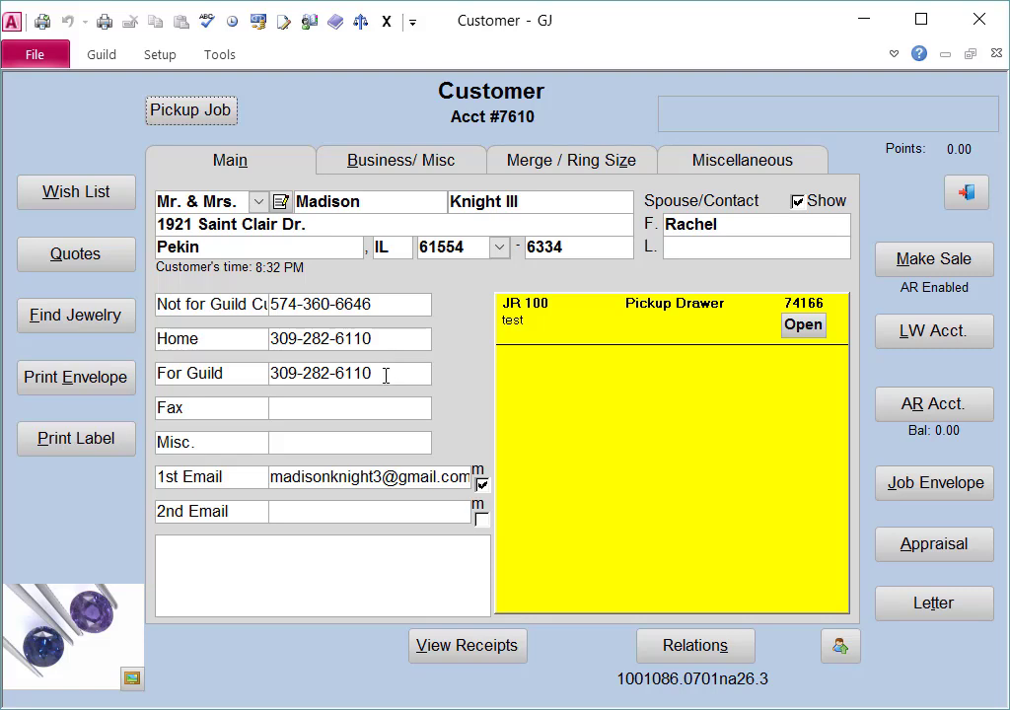
# Start a sale for this customer and set the salesperson initials to M3.
pyautogui.click(933, 264)
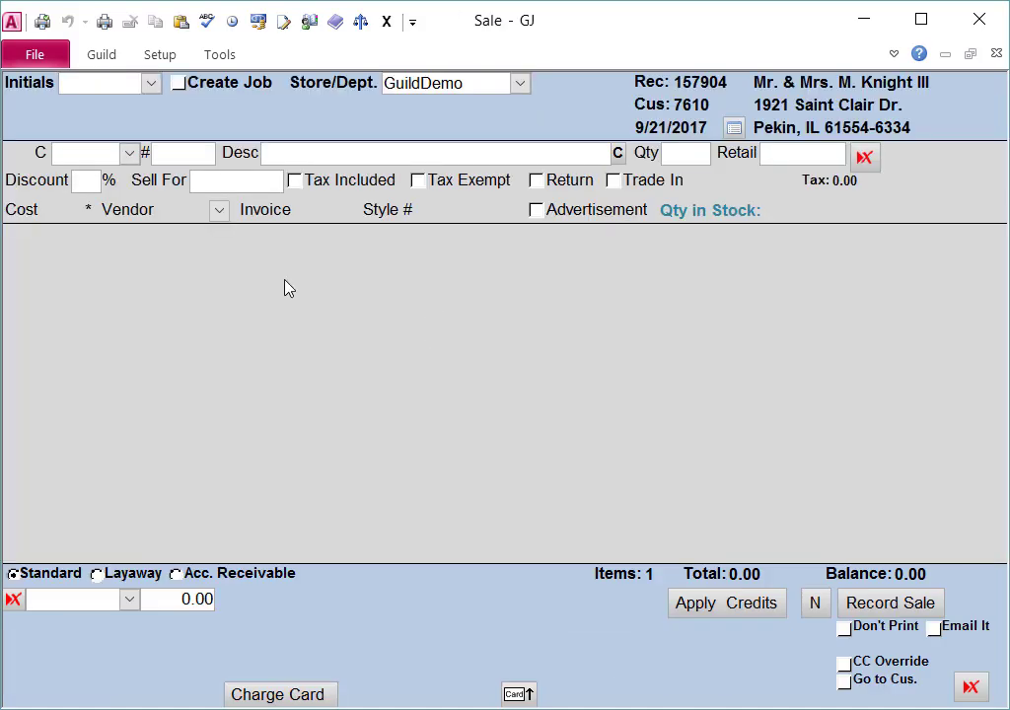
pyautogui.click(151, 85)
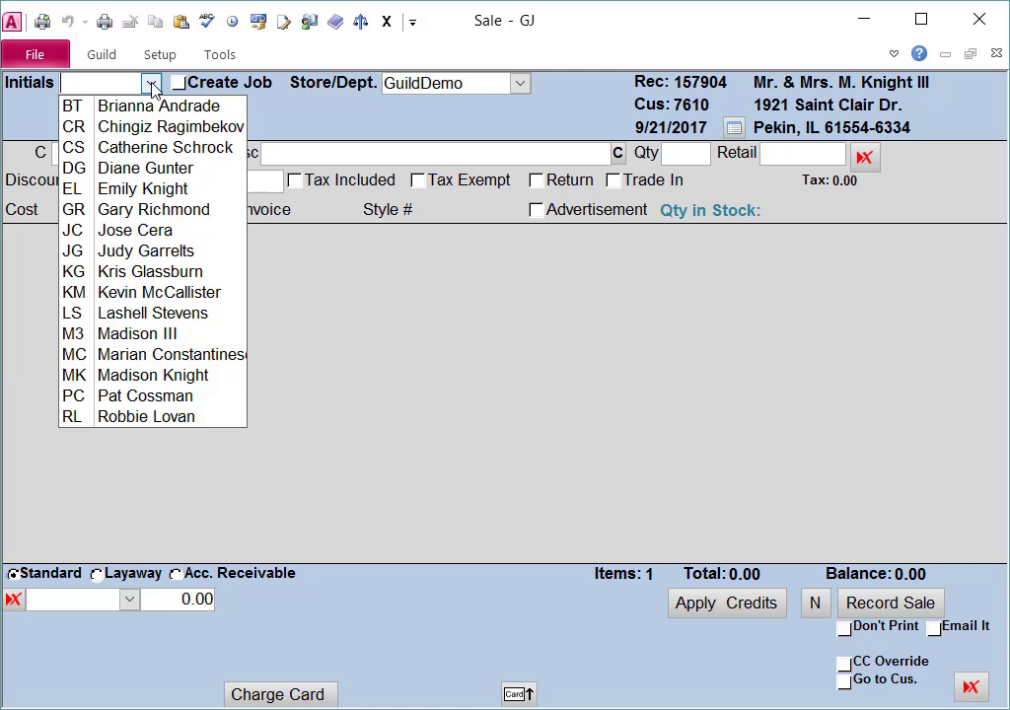
pyautogui.click(135, 334)
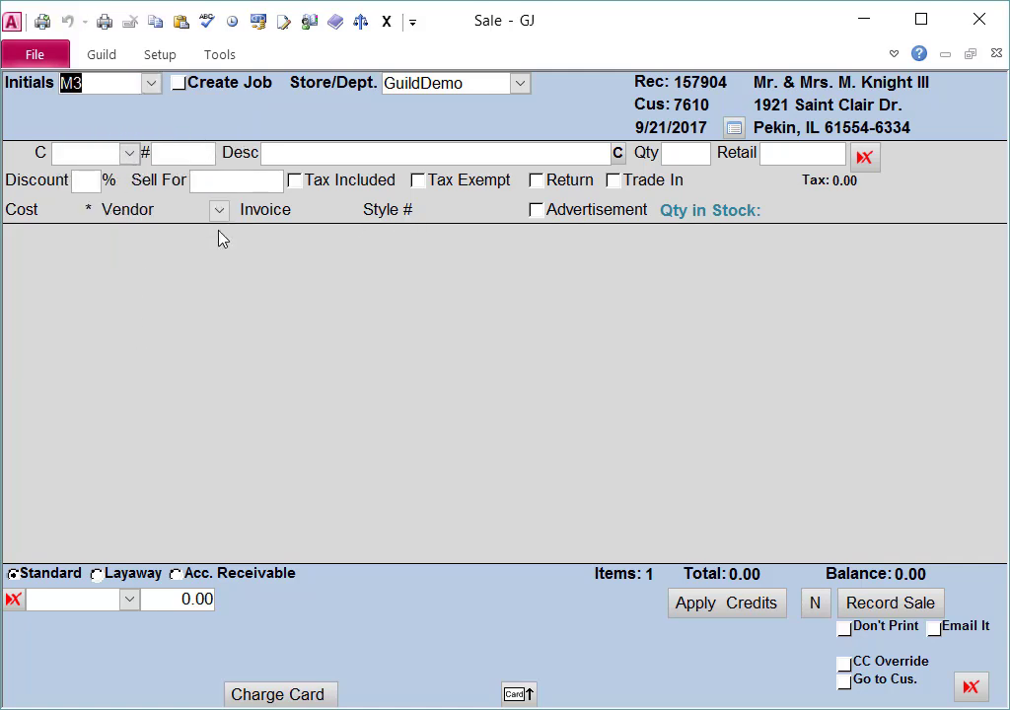
pyautogui.press('Tab')
# Add the amethyst ring, category 4ar and item number 1174, as the first sale line and close its photo.
pyautogui.click(129, 152)
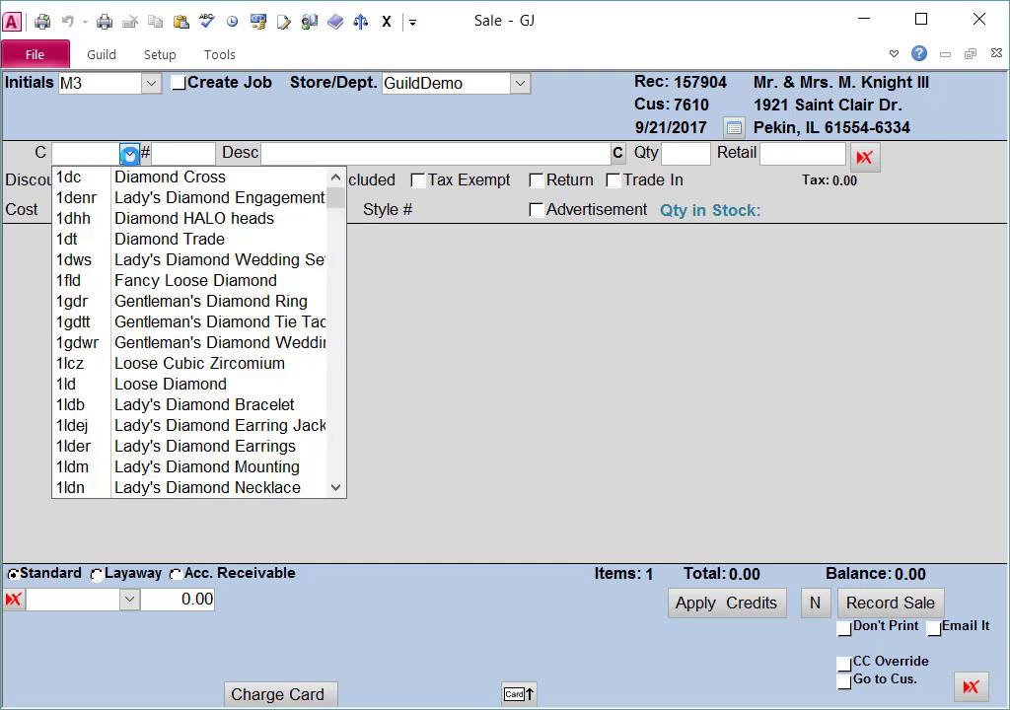
pyautogui.write('4ar')
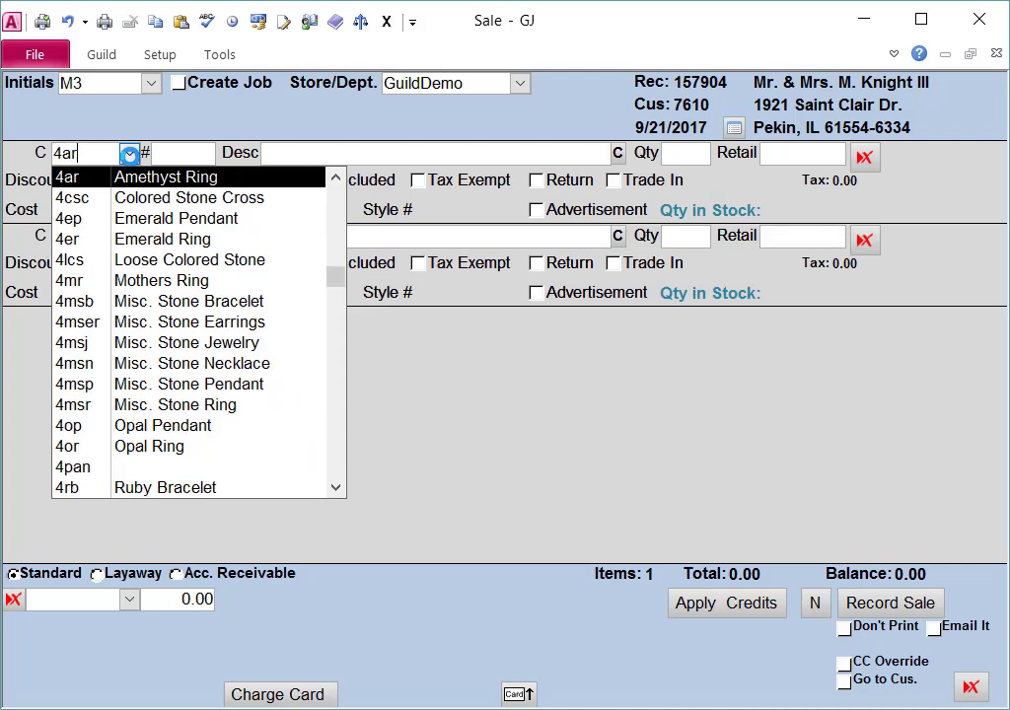
pyautogui.press('Return')
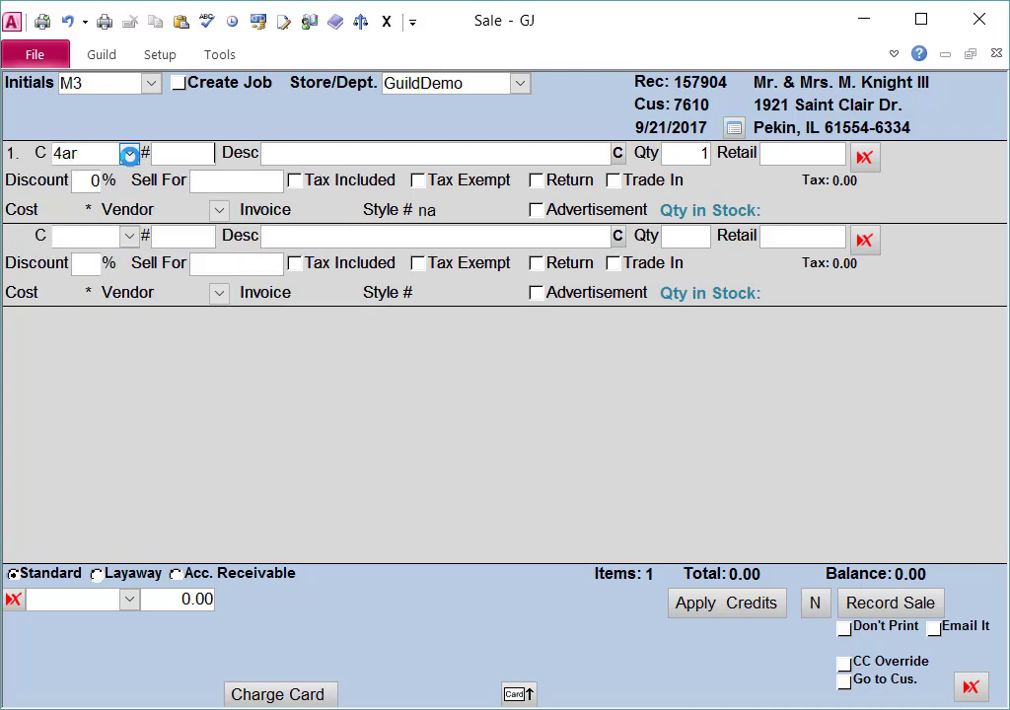
pyautogui.write('1174')
pyautogui.press('Return')
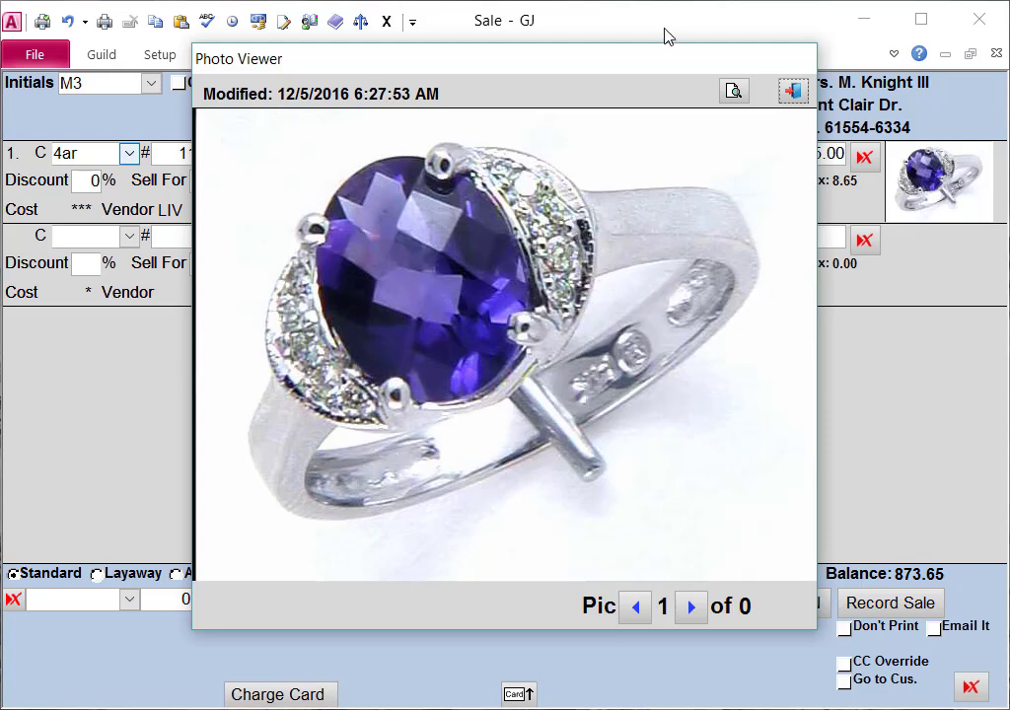
pyautogui.click(795, 93)
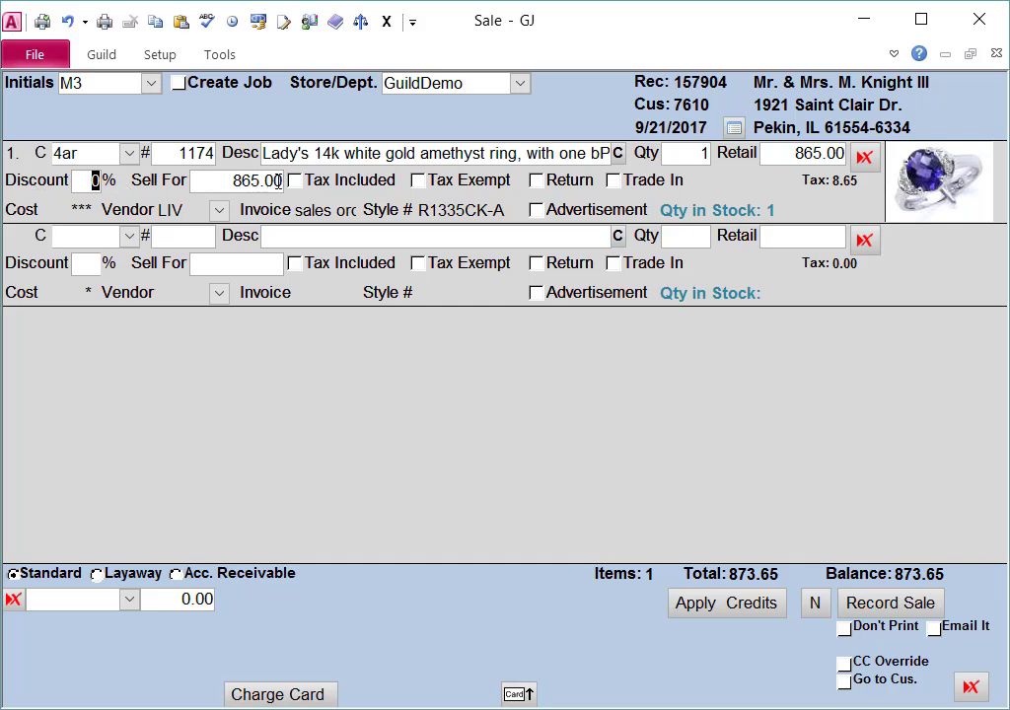
# Add the gentleman's Ball watch, category 3gbw and item number 1039, as the second sale line and close its photo.
pyautogui.click(96, 235)
pyautogui.write('3gb')
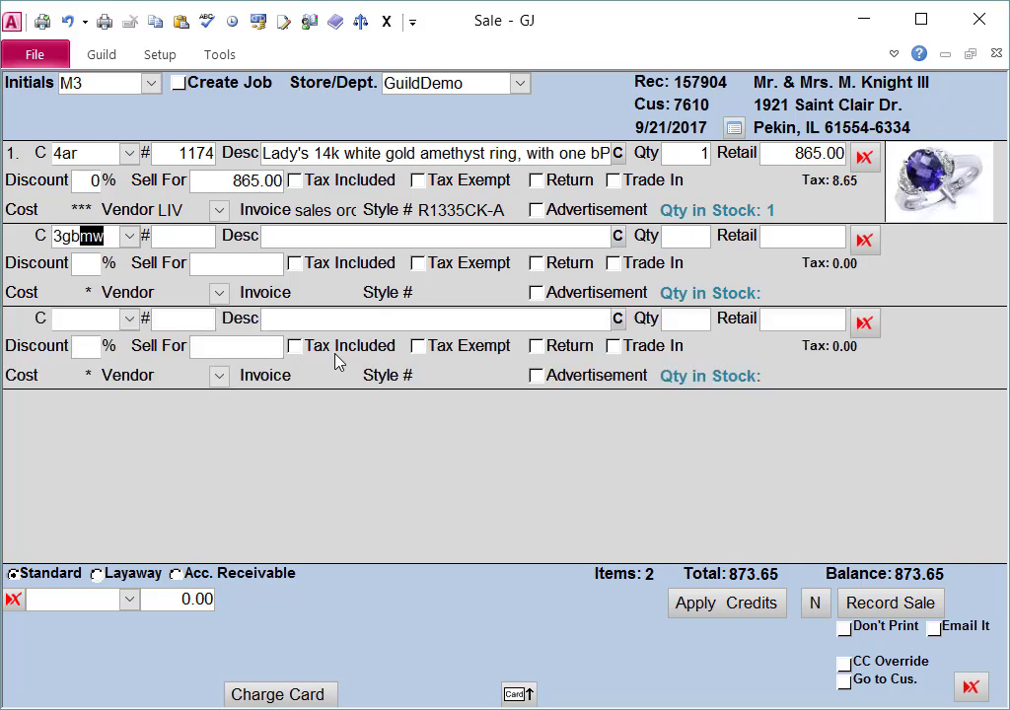
pyautogui.write('w')
pyautogui.press('Tab')
pyautogui.write('1039')
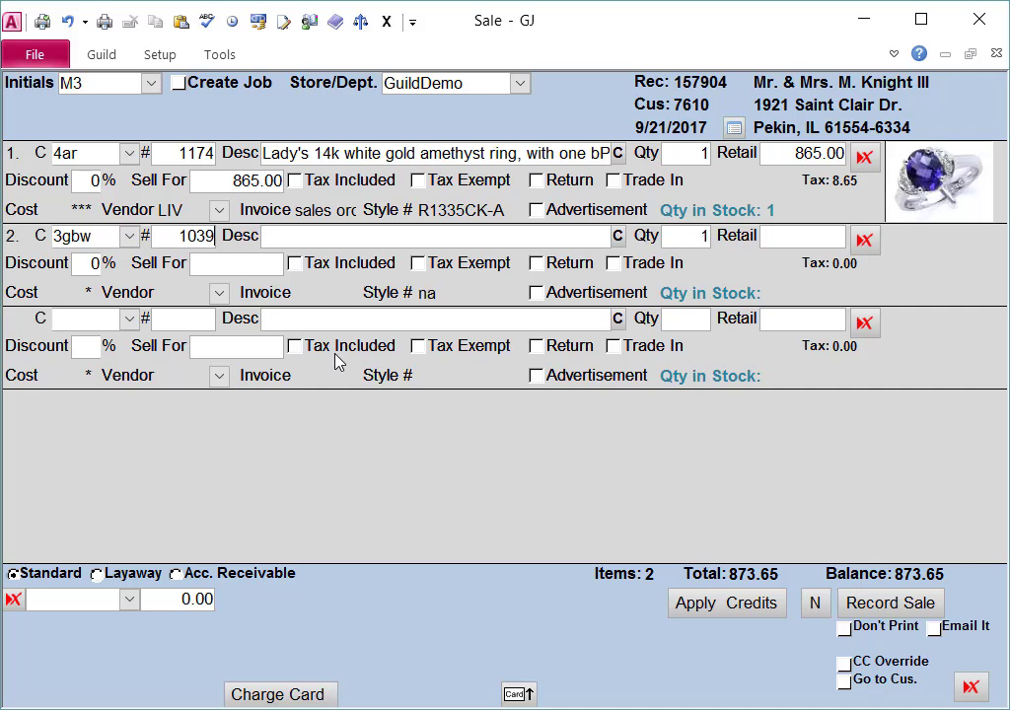
pyautogui.press('Tab')
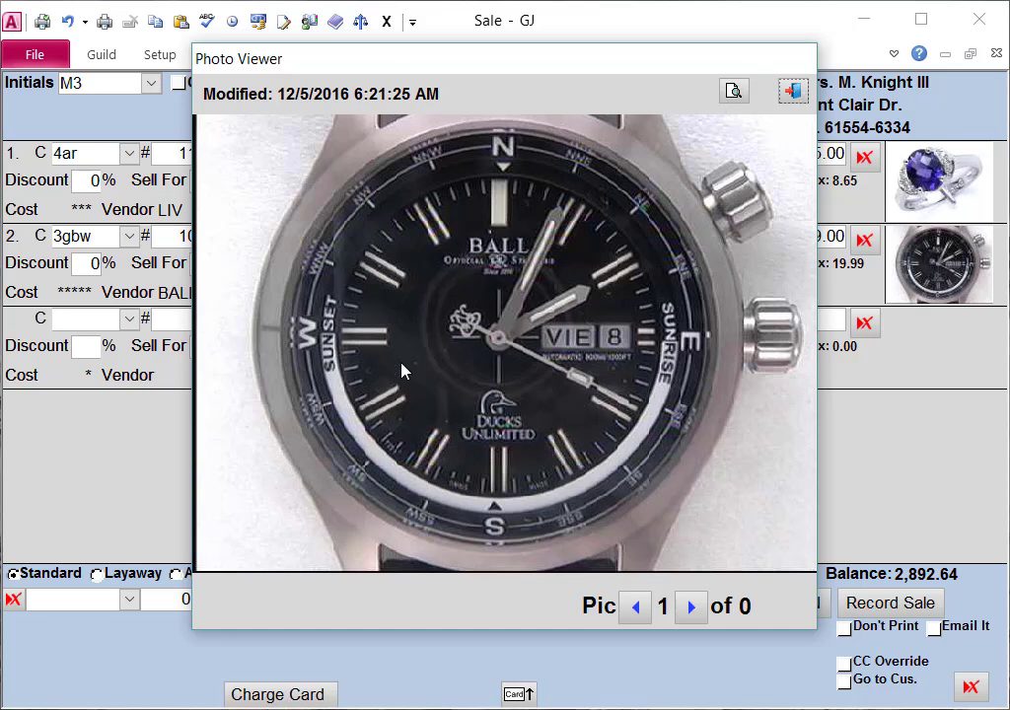
pyautogui.click(794, 91)
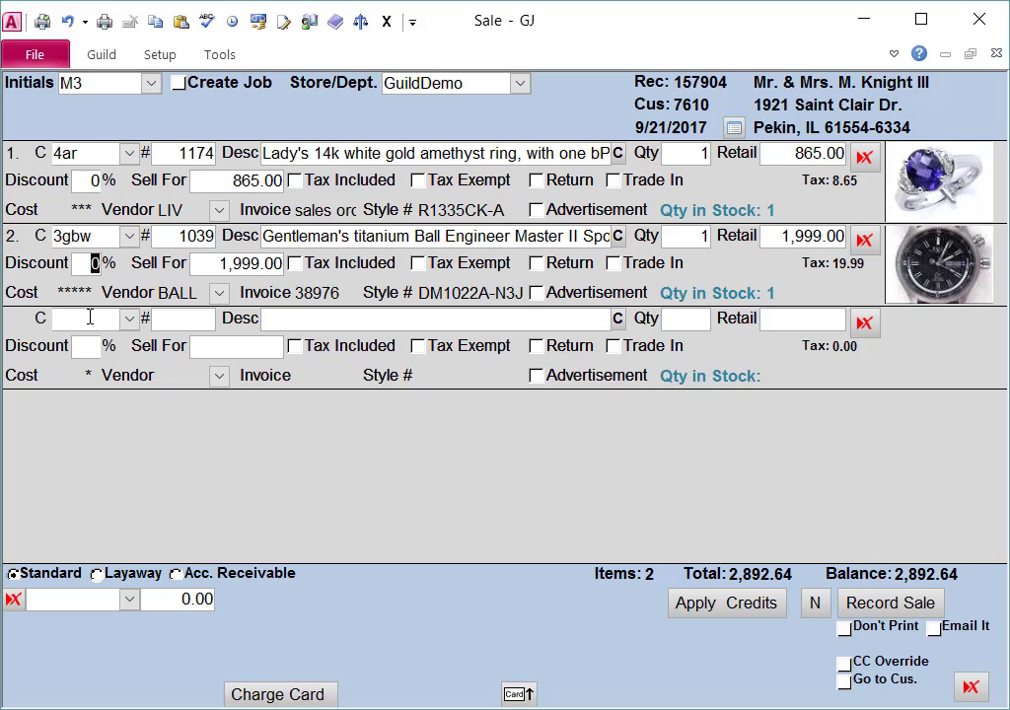
# Assign the limited edition 0490/1937 serial number to the watch on the second sale line.
pyautogui.click(89, 318)
pyautogui.moveTo(495, 148); pyautogui.dragTo(661, 323)
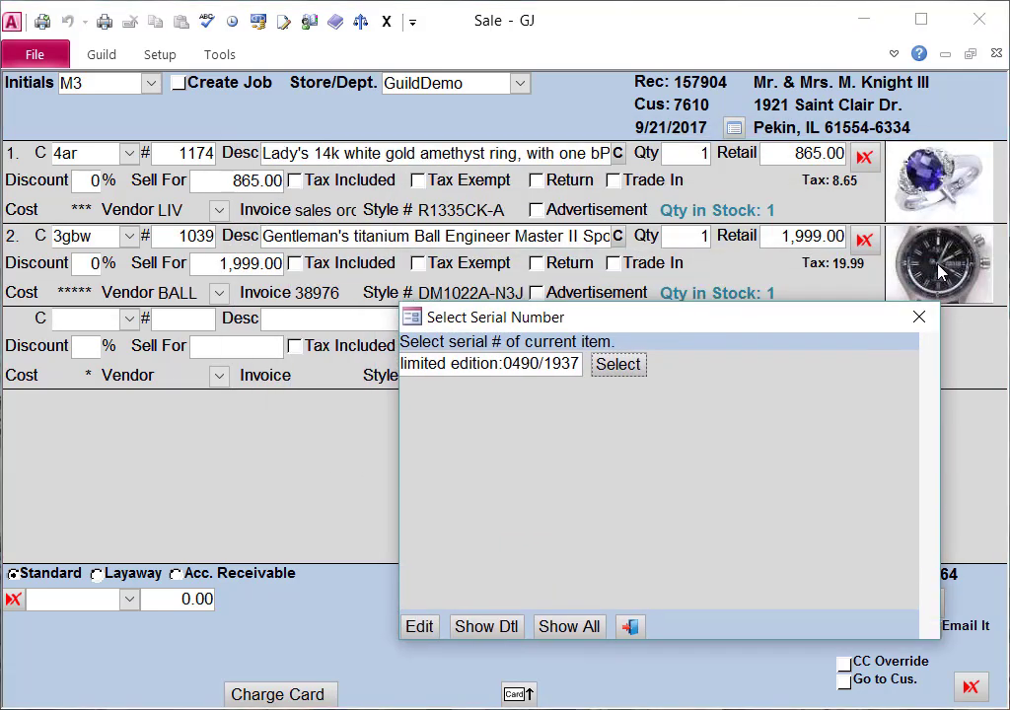
pyautogui.click(620, 365)
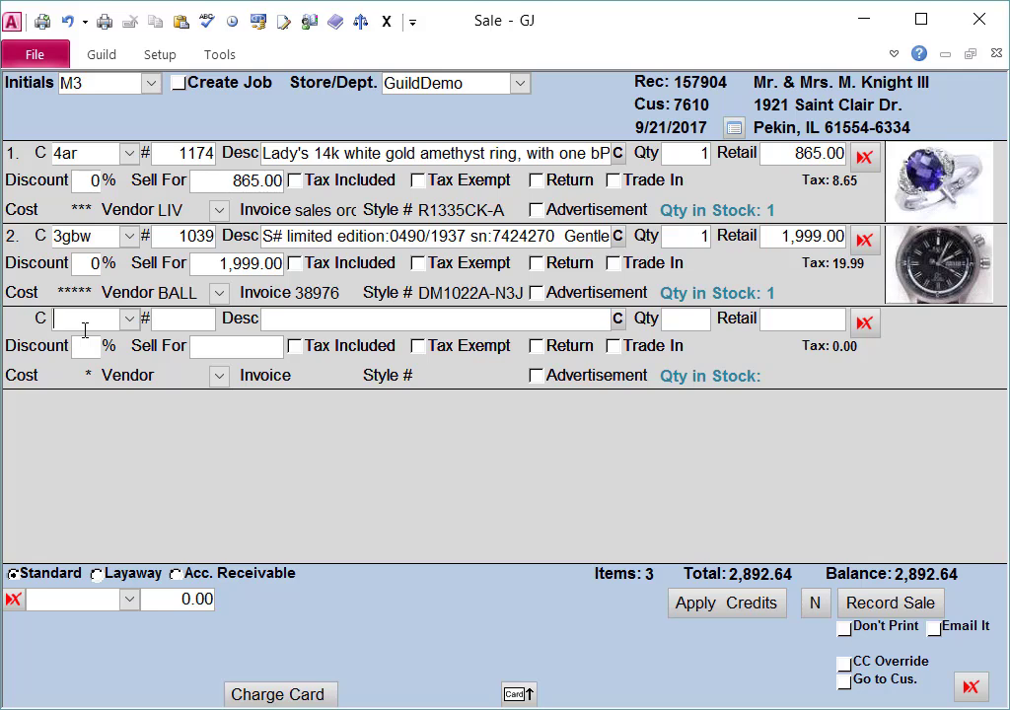
# Start a third sale line with the Gold Chain category 2gc and item number 100.
pyautogui.write('2gc')
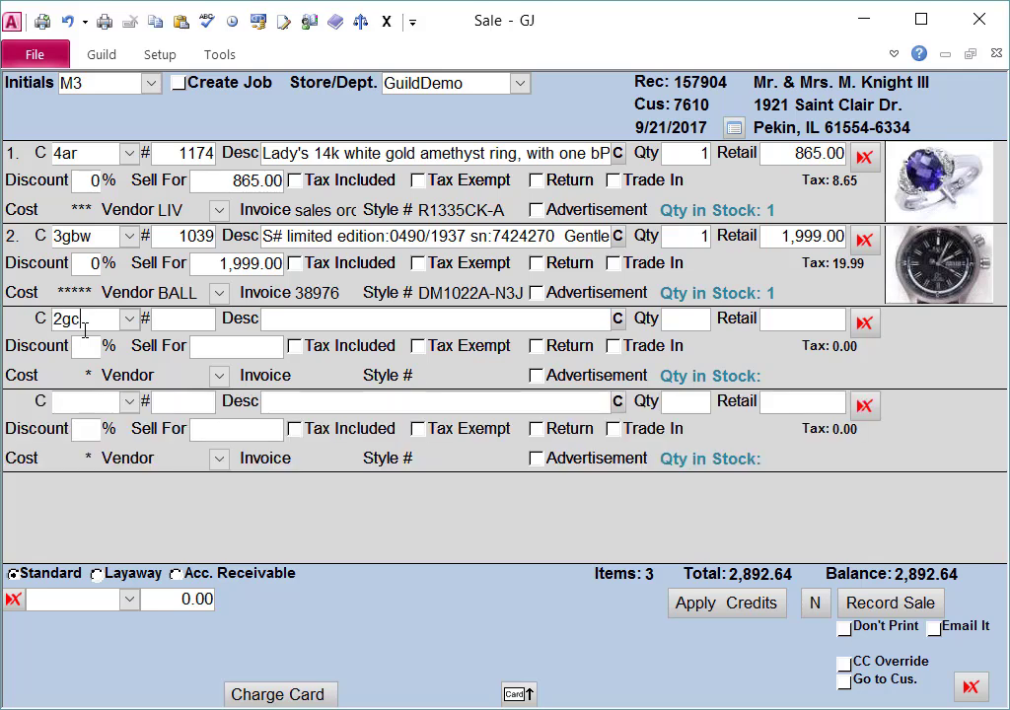
pyautogui.press('Tab')
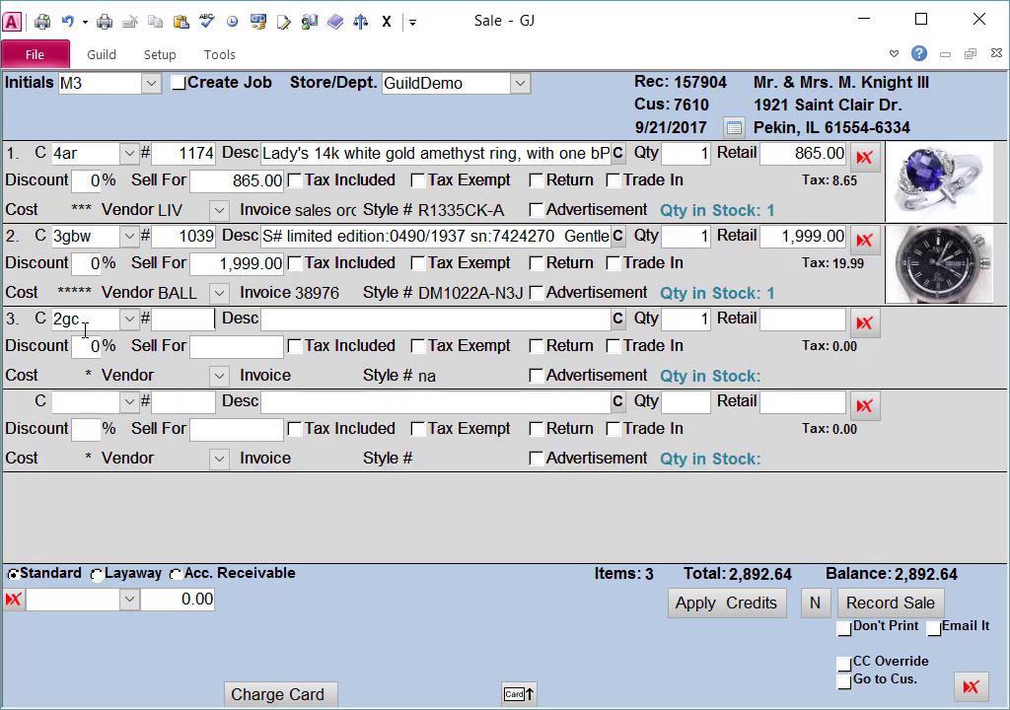
pyautogui.click(133, 320)
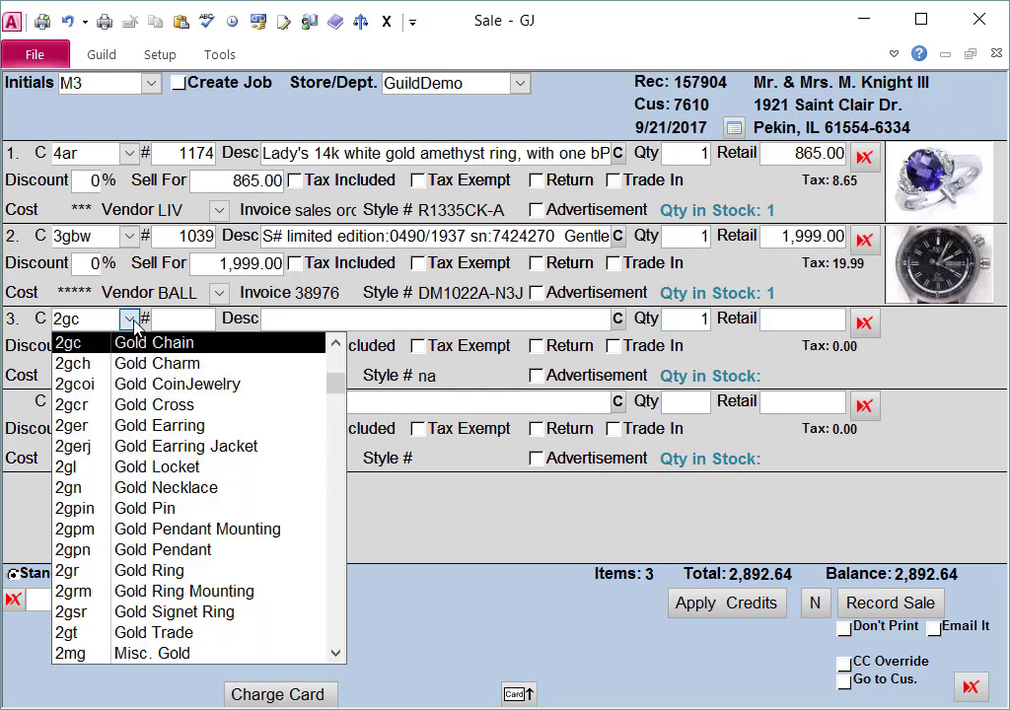
pyautogui.click(129, 336)
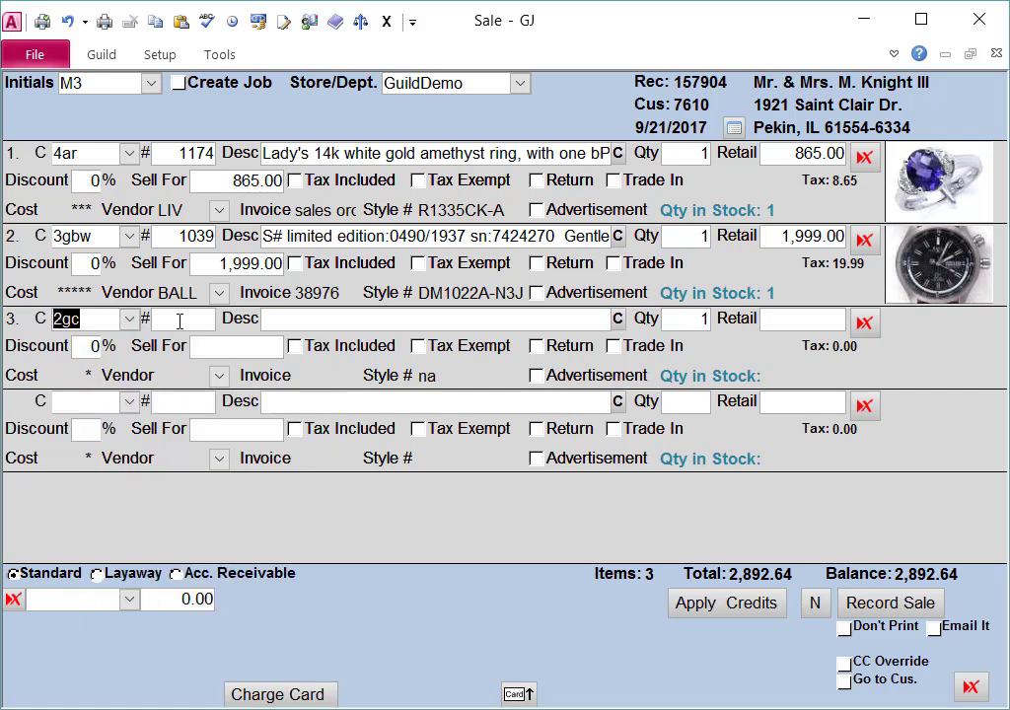
pyautogui.click(180, 322)
pyautogui.write('100')
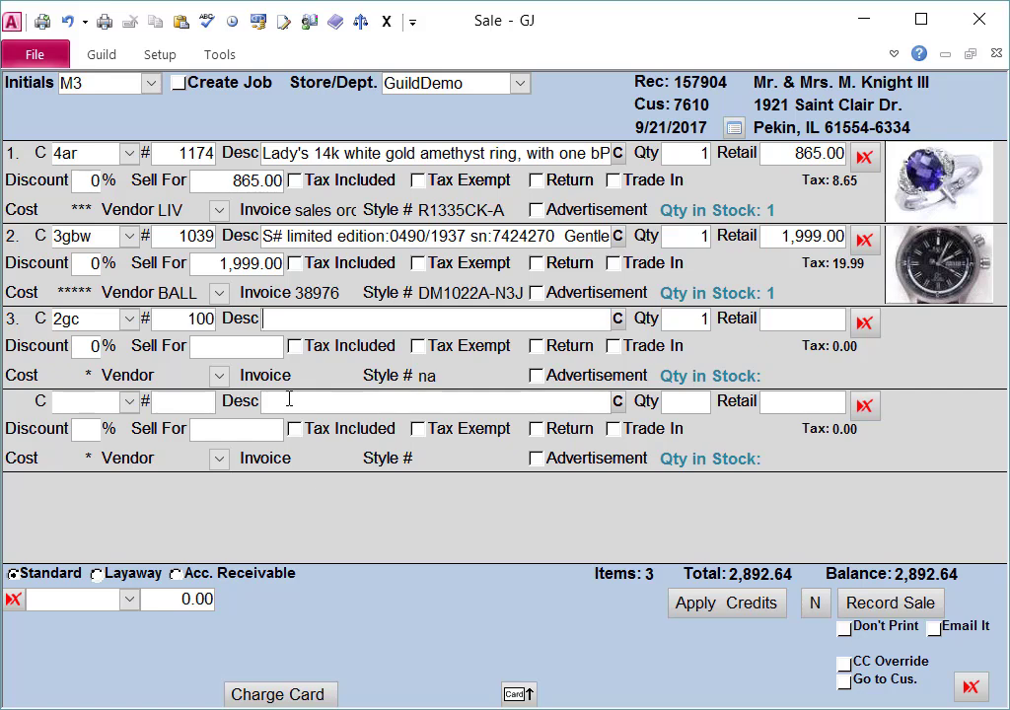
# Describe the third item as 18" yellow gold chain and set its retail price to 400.
pyautogui.write('18" yellow gold chain')
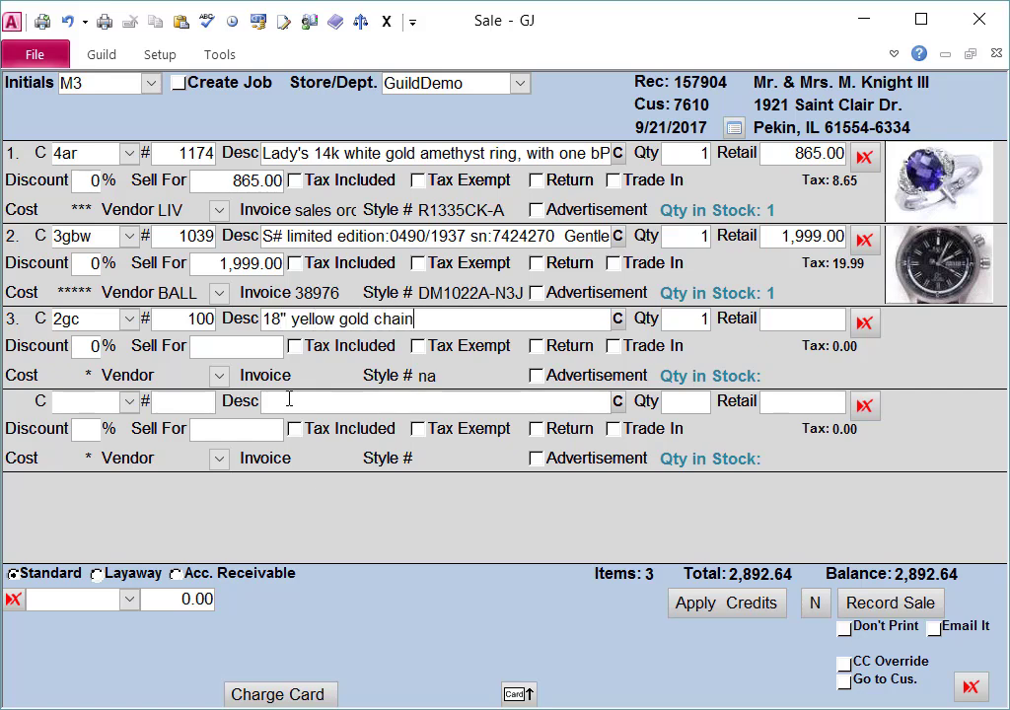
pyautogui.press('Tab')
pyautogui.press('Tab')
pyautogui.write('400')
pyautogui.press('Tab')
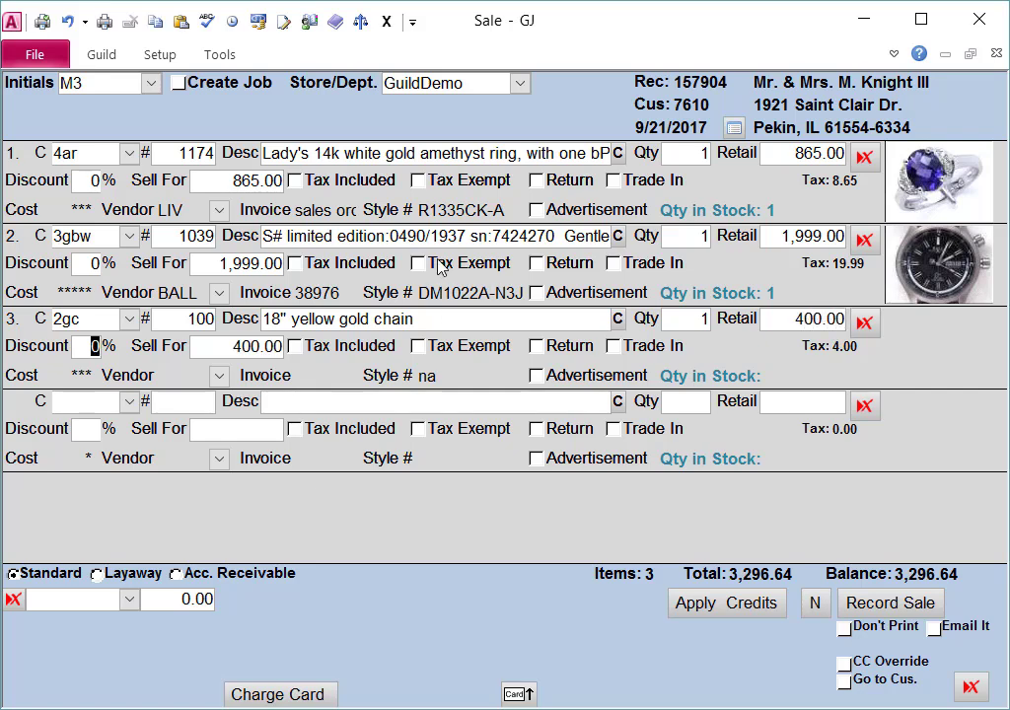
# Set the gold chain's vendor to STU and its style number to CH179.
pyautogui.click(219, 377)
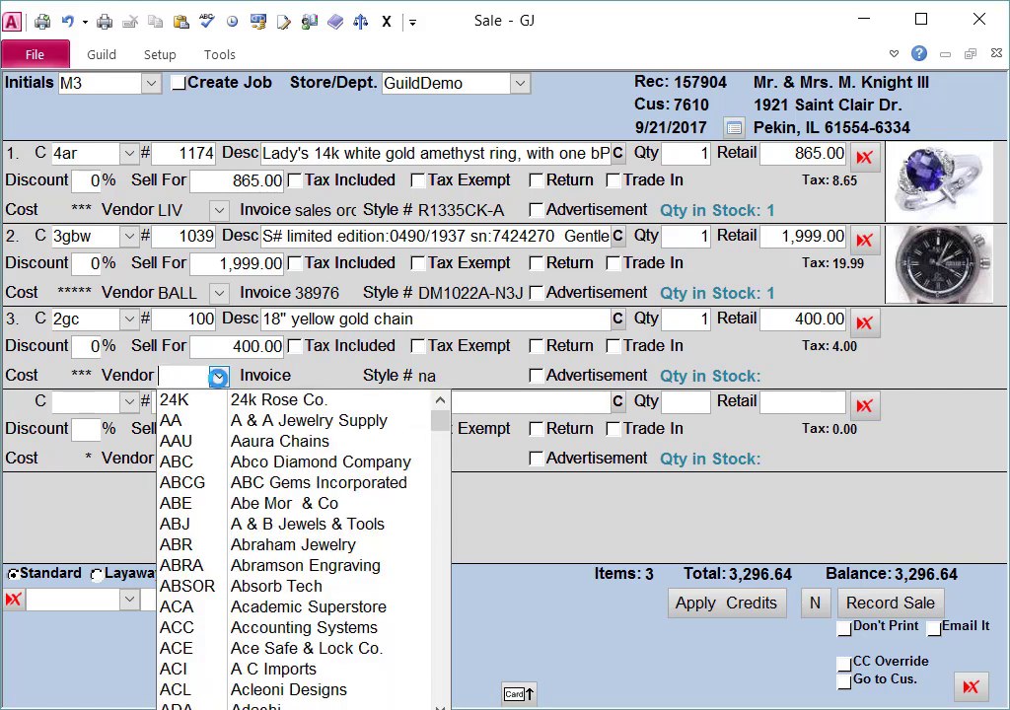
pyautogui.write('stu')
pyautogui.press('Tab')
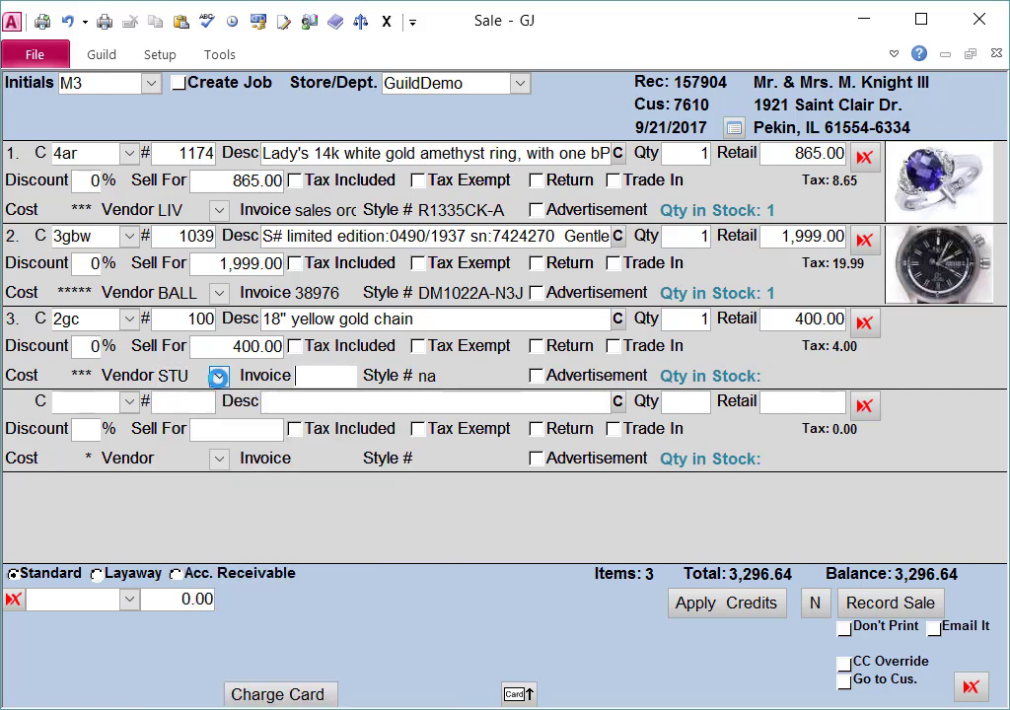
pyautogui.click(463, 380)
pyautogui.doubleClick(462, 380)
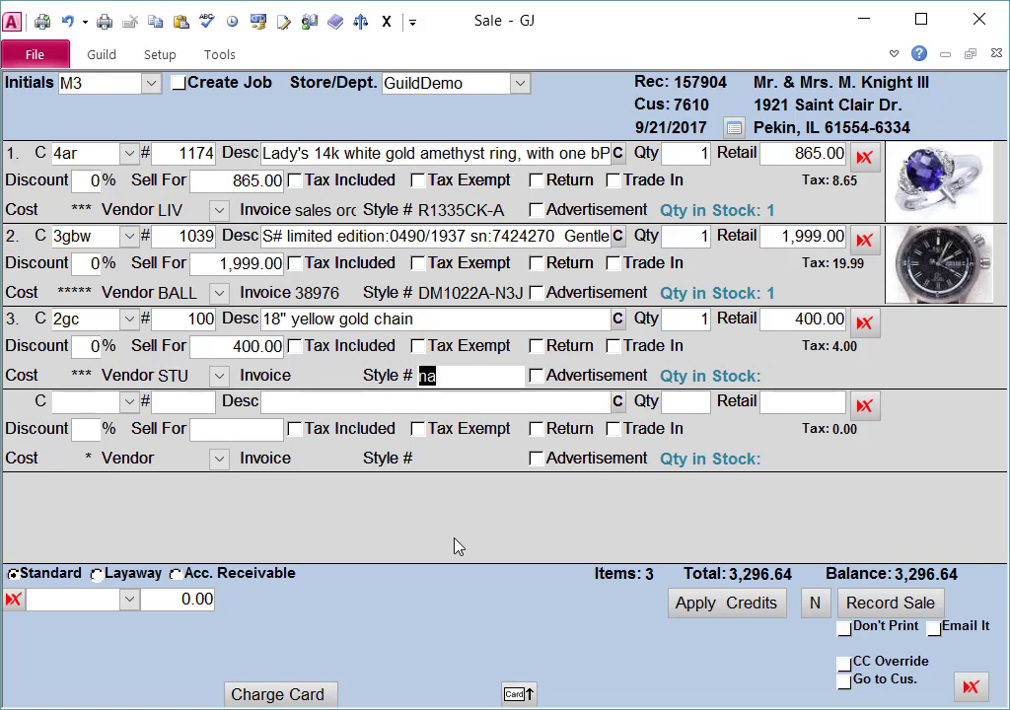
pyautogui.write('CH179')
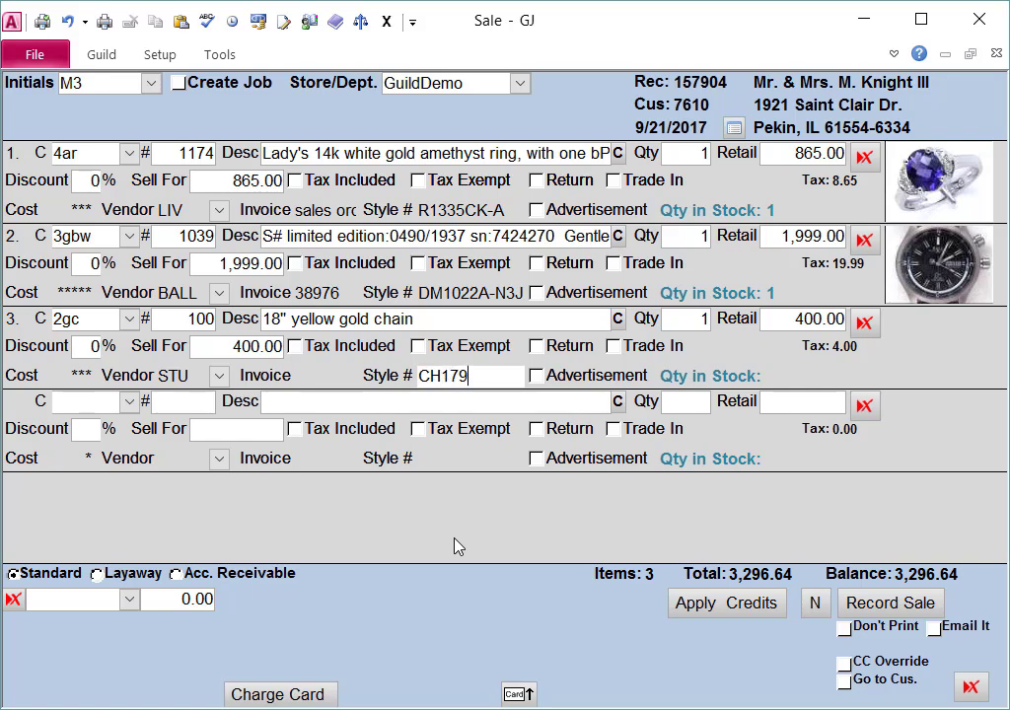
pyautogui.press('Tab')
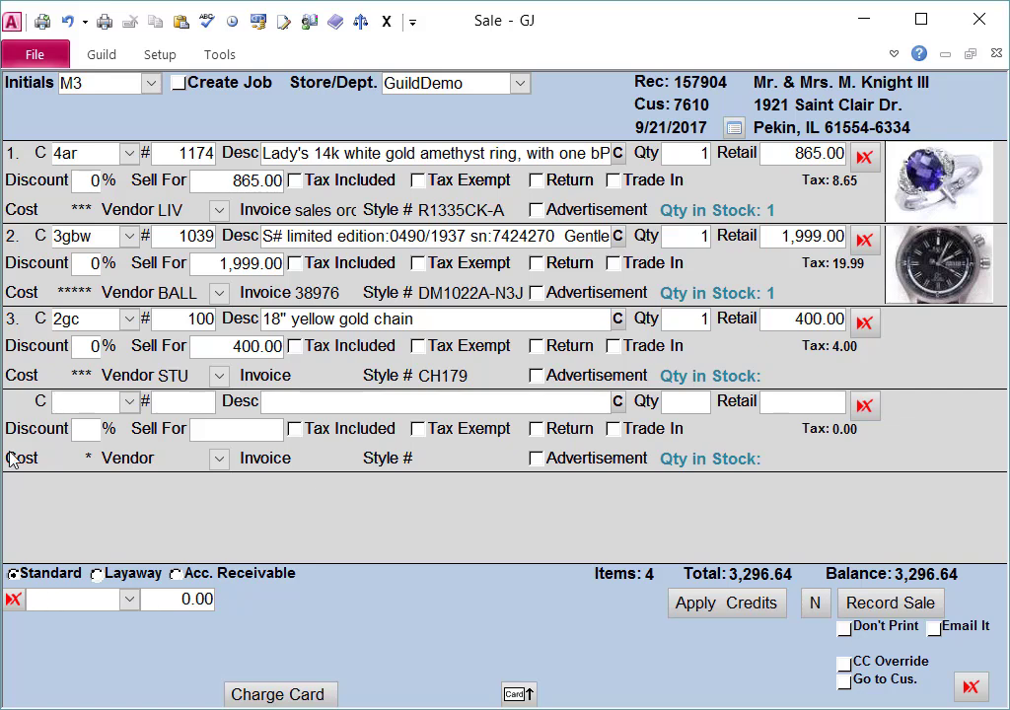
# Set the sale's payment method to Cash.
pyautogui.click(129, 600)
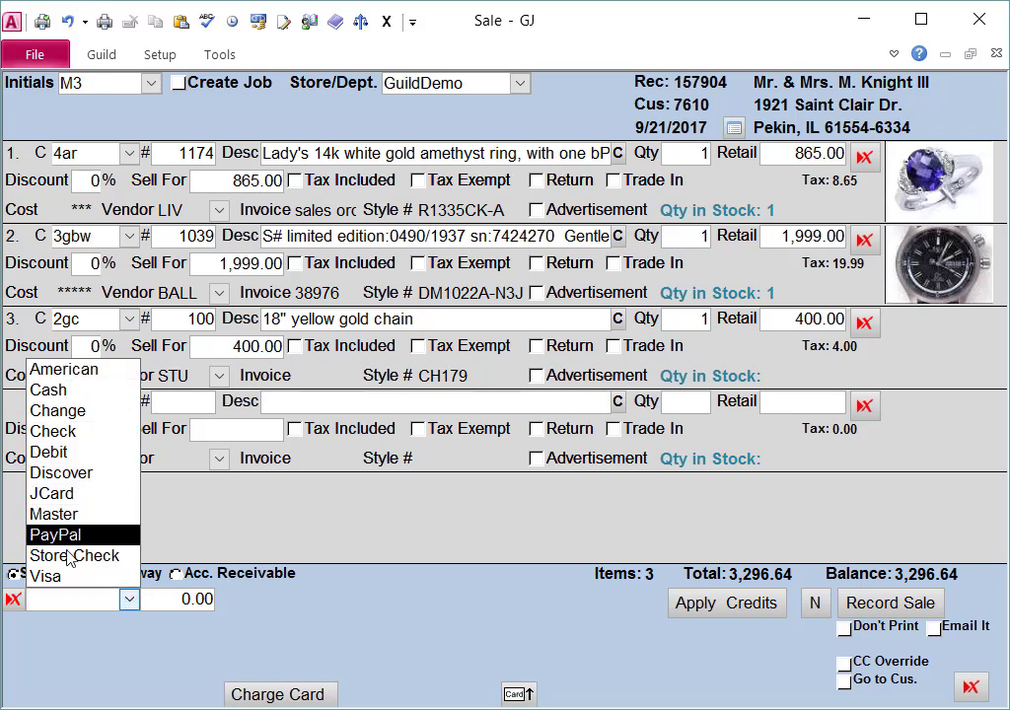
pyautogui.click(164, 599)
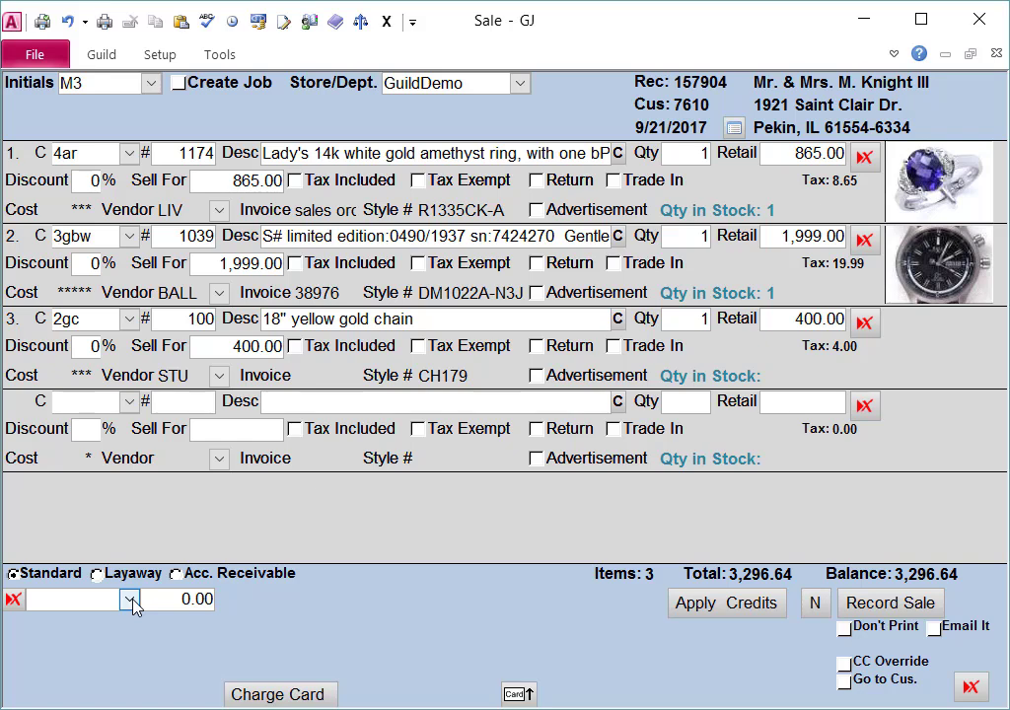
pyautogui.click(130, 601)
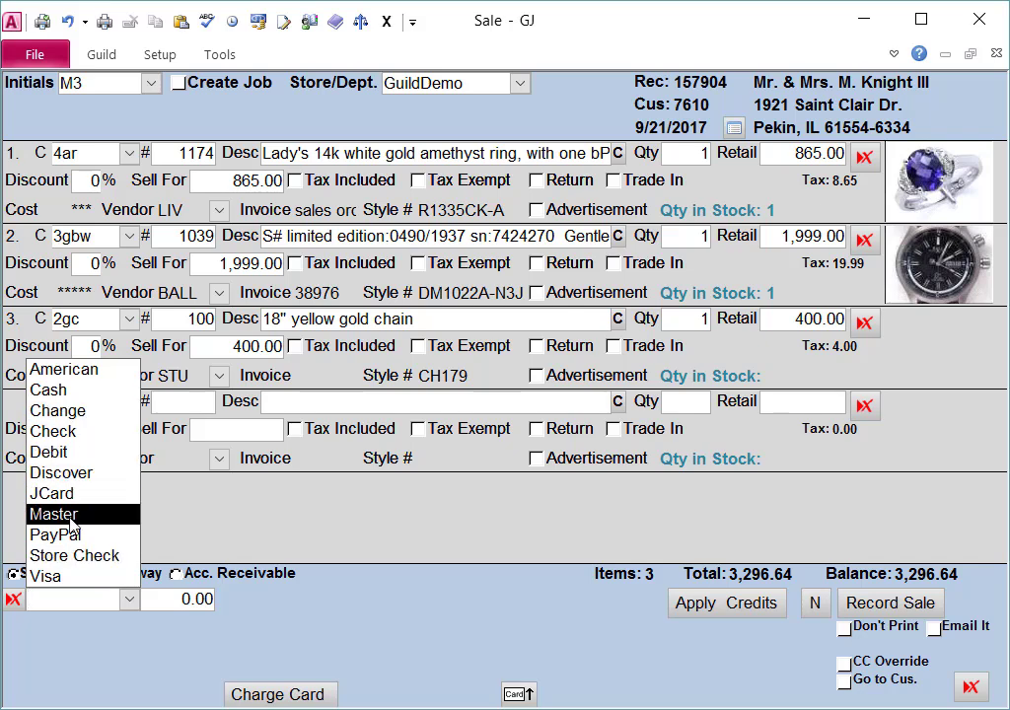
pyautogui.click(62, 393)
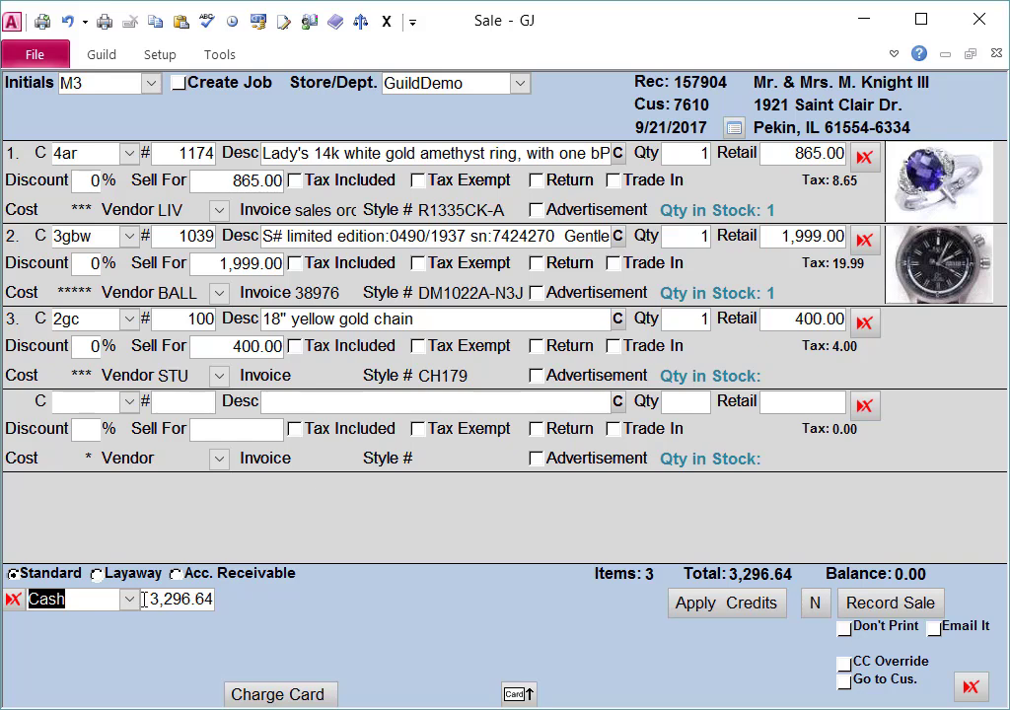
# Change the payment method to Check with check number 2341 and record the three-item sale without printing.
pyautogui.write('check')
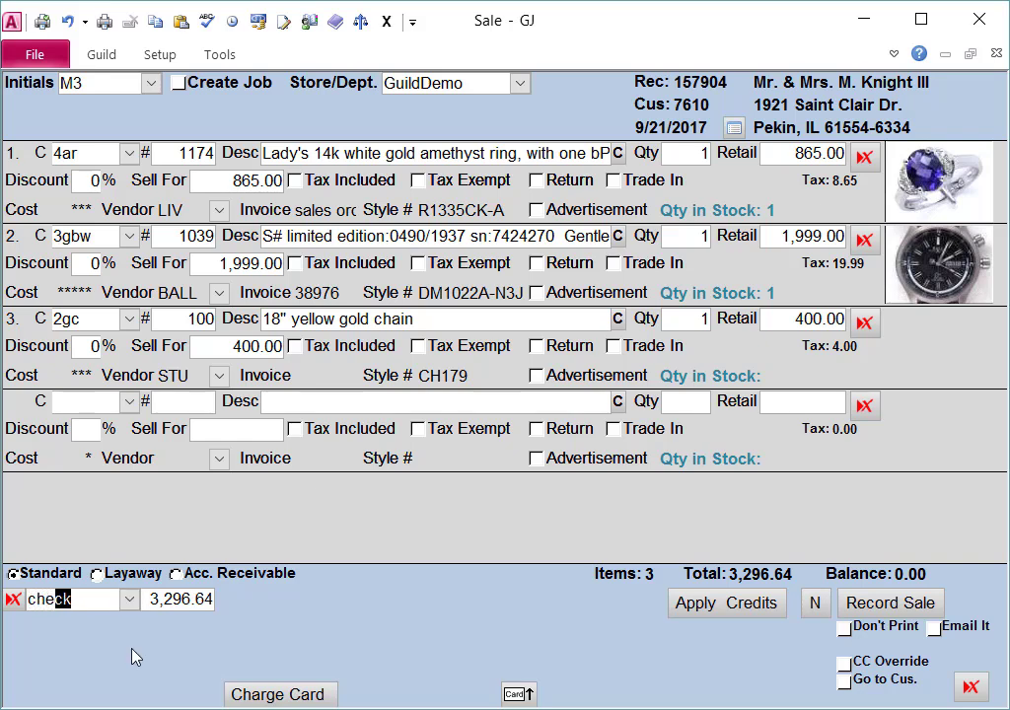
pyautogui.press('Tab')
pyautogui.click(260, 604)
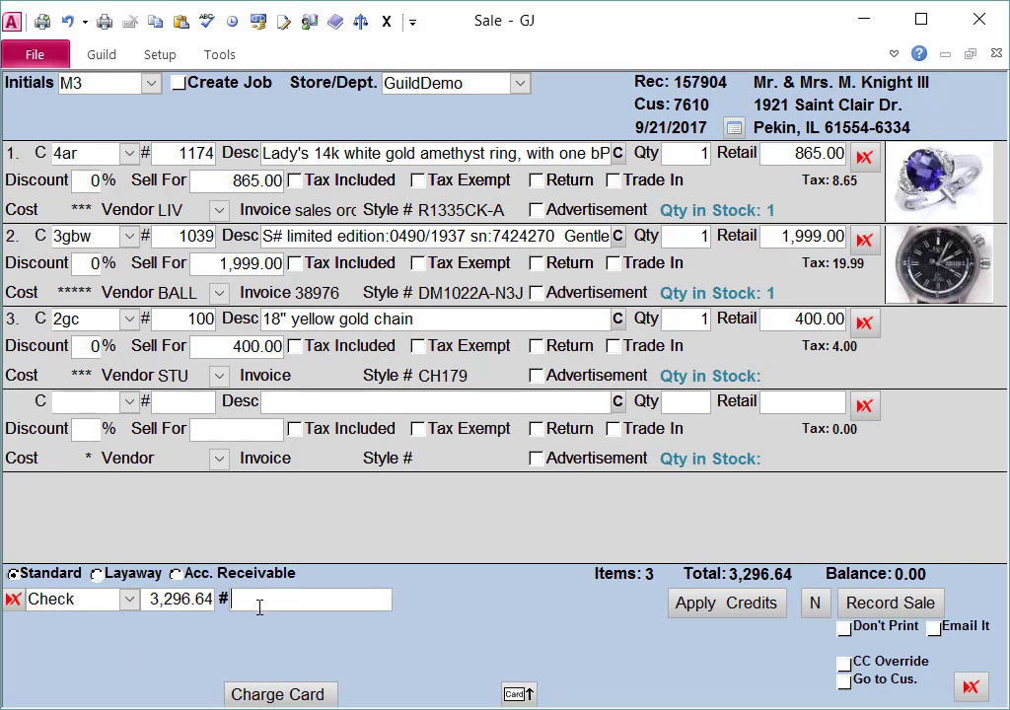
pyautogui.write('2341')
pyautogui.click(845, 628)
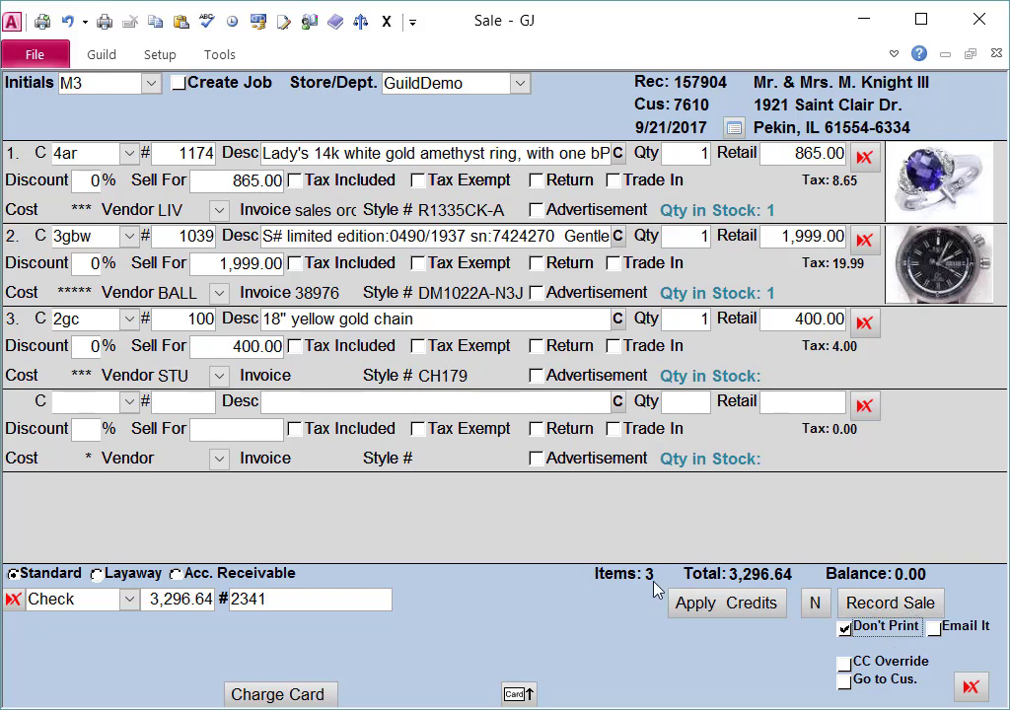
pyautogui.click(888, 603)
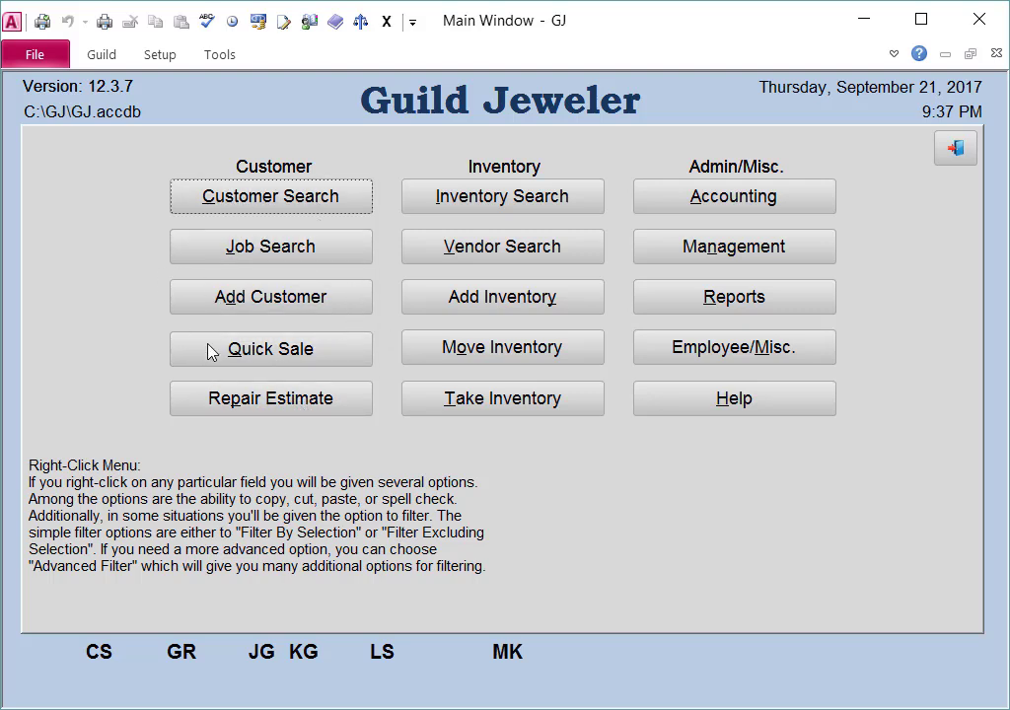
# Start a quick sale and set the salesperson initials to M3.
pyautogui.click(286, 355)
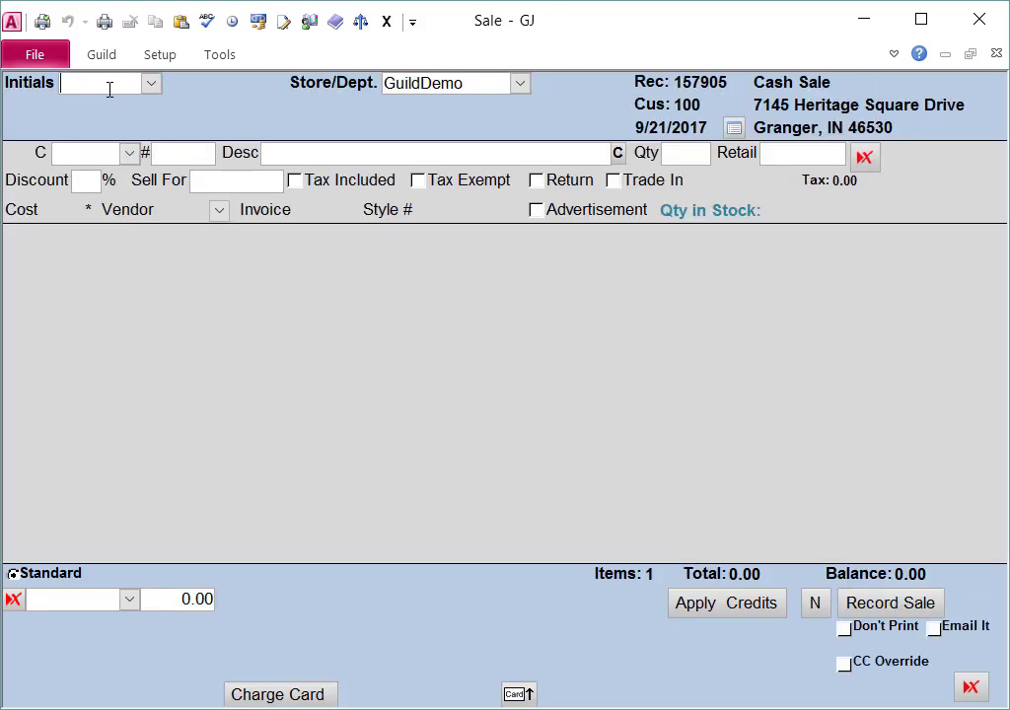
pyautogui.click(152, 86)
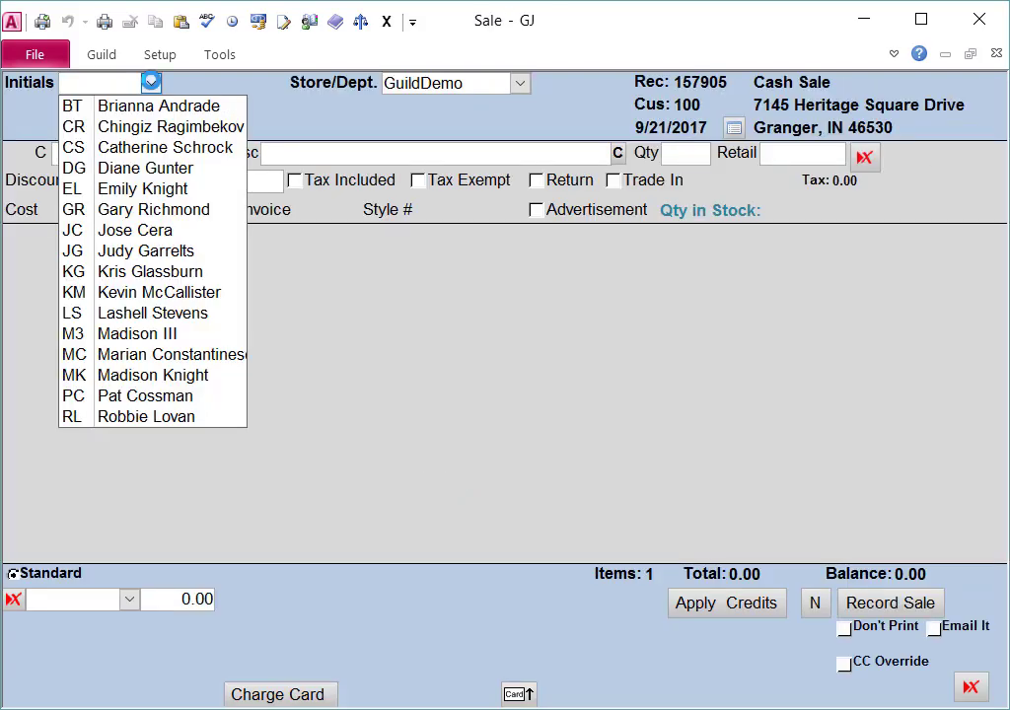
pyautogui.write('m3')
pyautogui.press('Return')
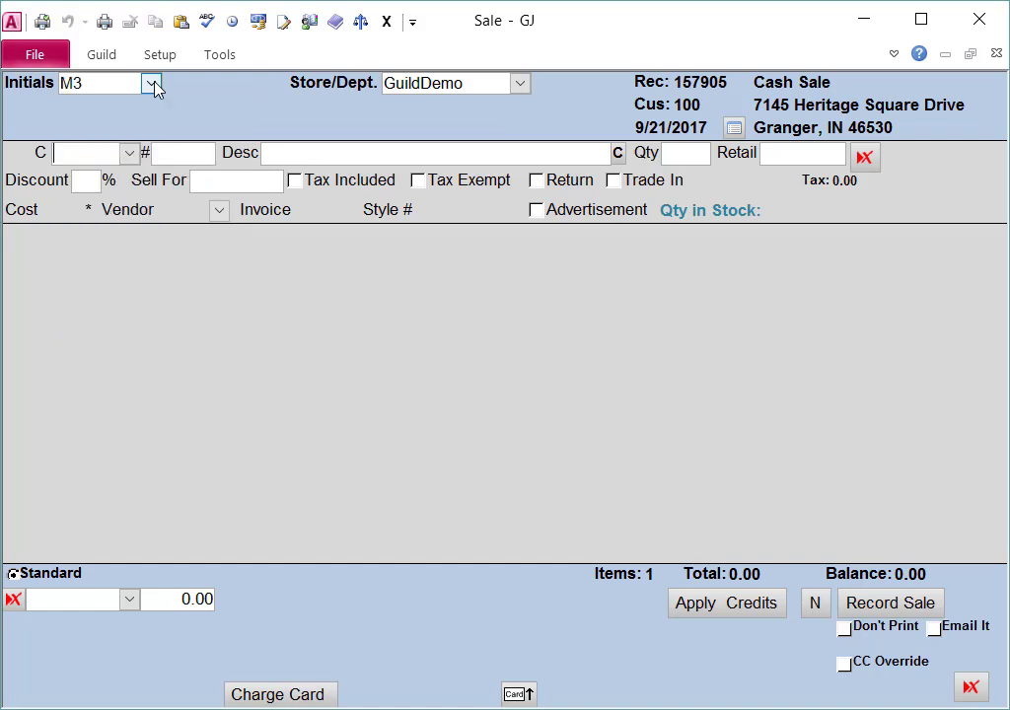
# Start the first sale line with the Leather Watch Band category 3lwb and item number 100.
pyautogui.click(129, 153)
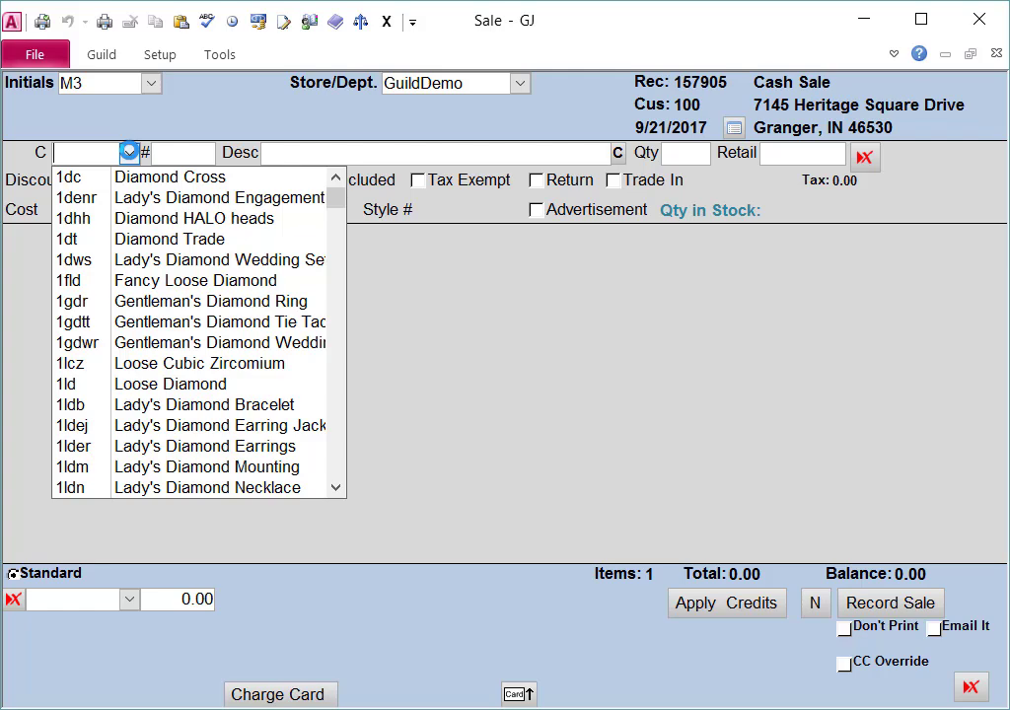
pyautogui.write('3lsw')
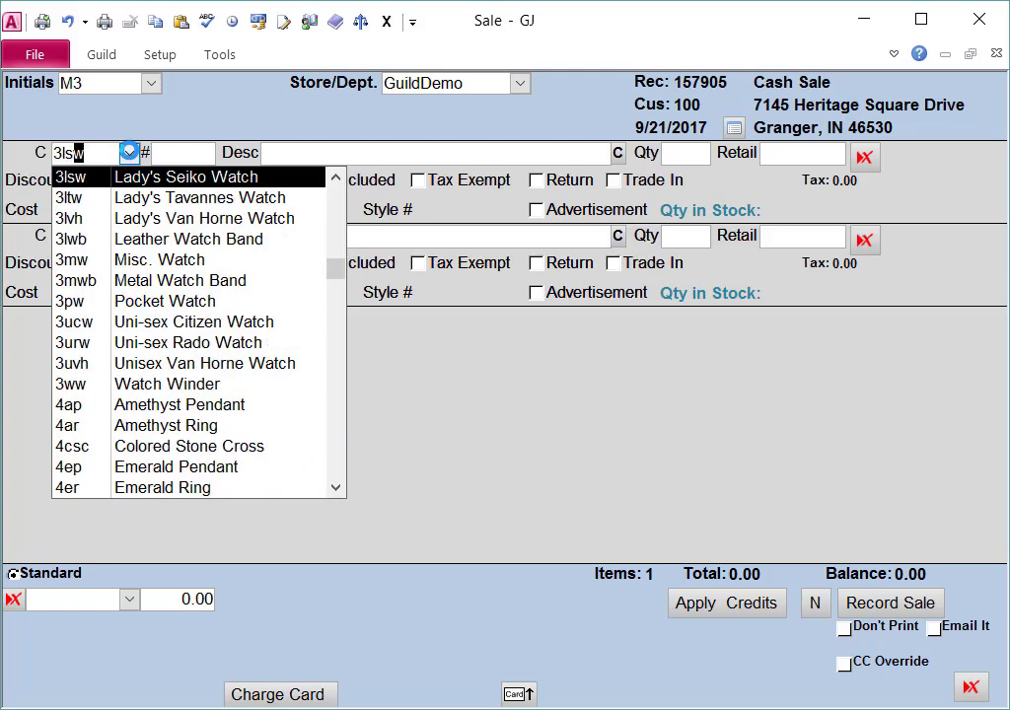
pyautogui.press('BackSpace')
pyautogui.write('w')
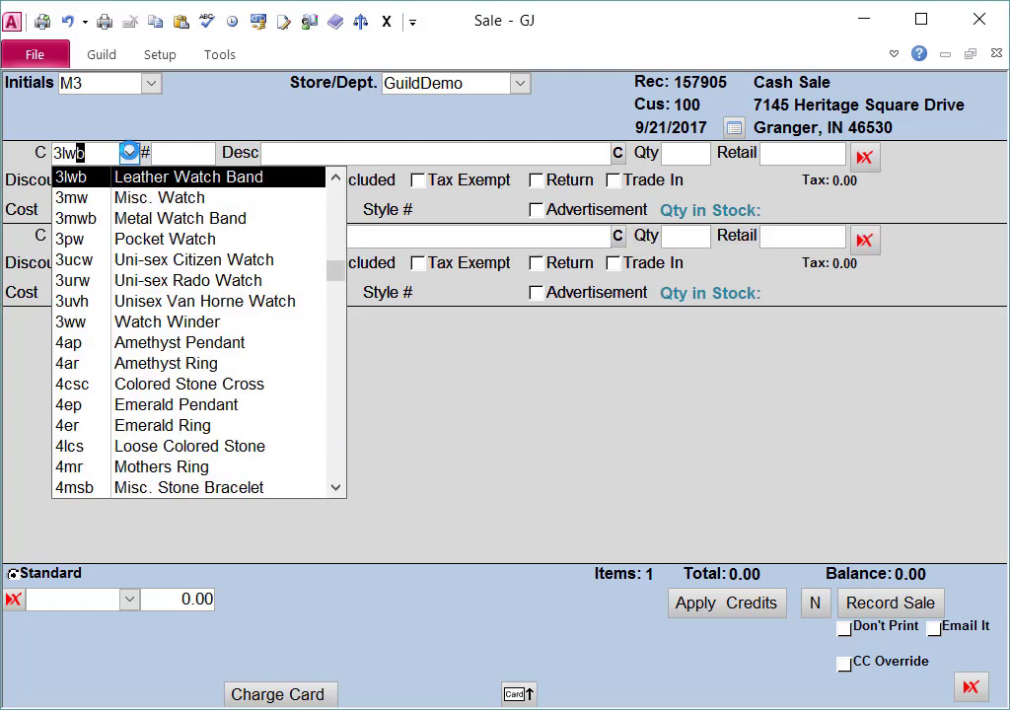
pyautogui.press('Tab')
pyautogui.write('100')
# Describe the first item as leather watch band and set its retail price to 16.
pyautogui.click(299, 153)
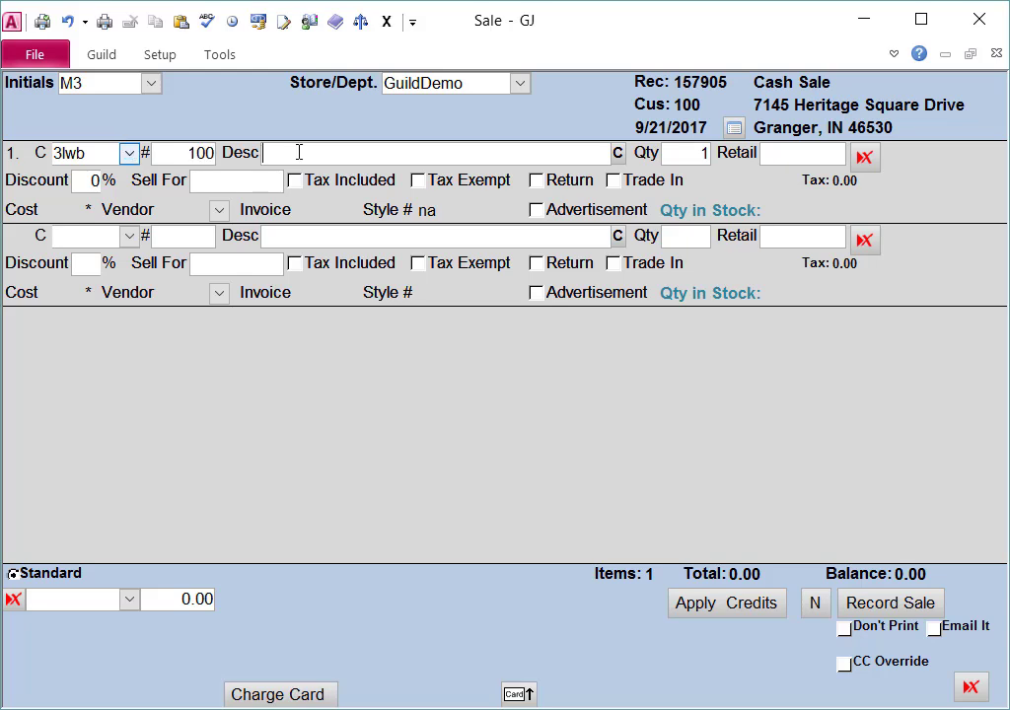
pyautogui.write('leather wat')
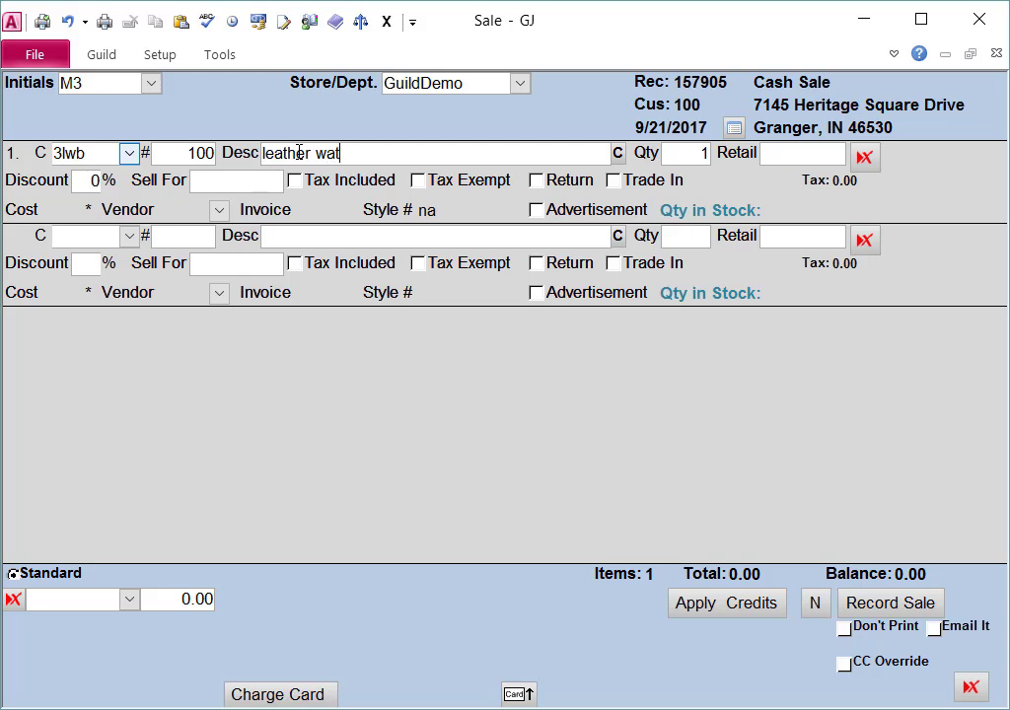
pyautogui.write('ch band')
pyautogui.press('Tab')
pyautogui.press('Tab')
pyautogui.write('16')
pyautogui.press('Tab')
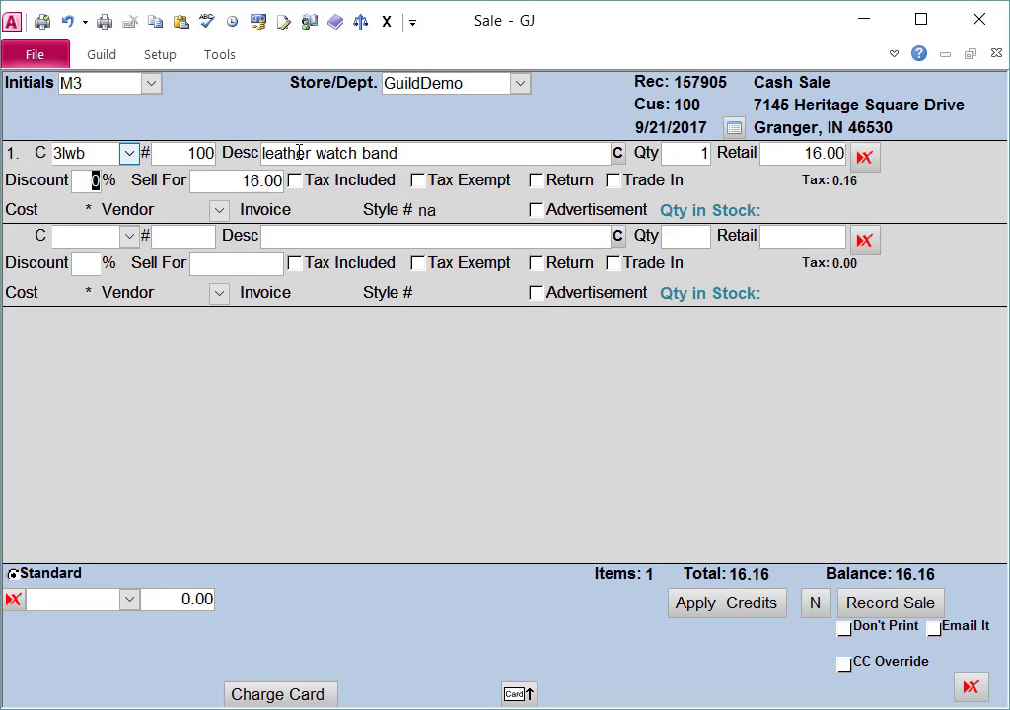
pyautogui.press('Tab')
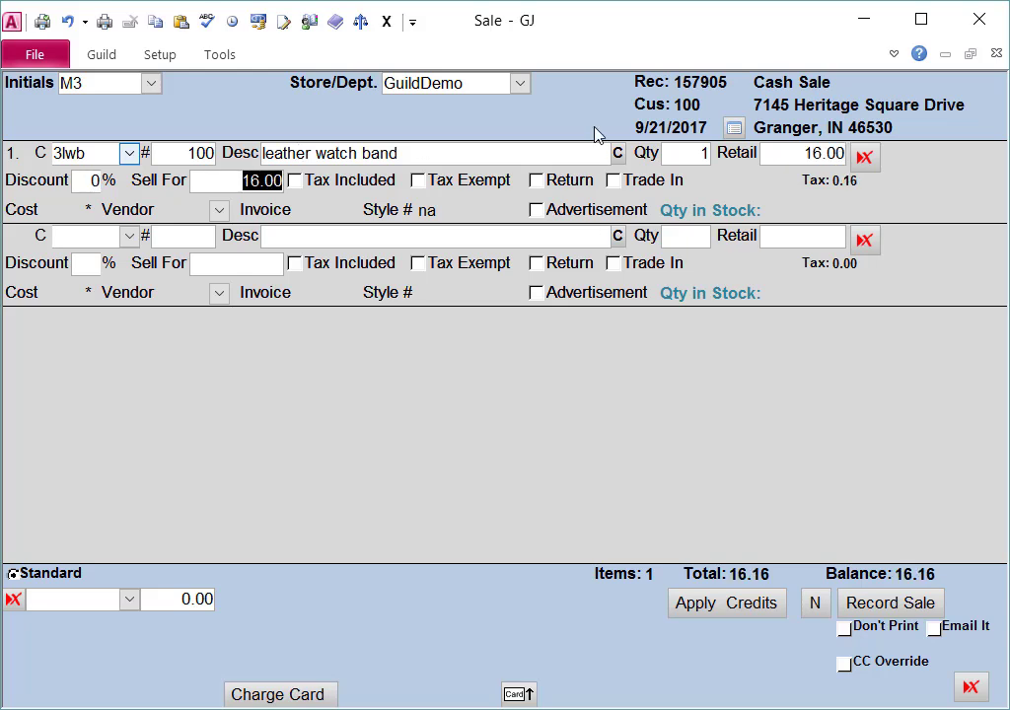
# View the contact details of the Cash Sale customer, then return to the sale.
pyautogui.moveTo(843, 83); pyautogui.dragTo(728, 73)
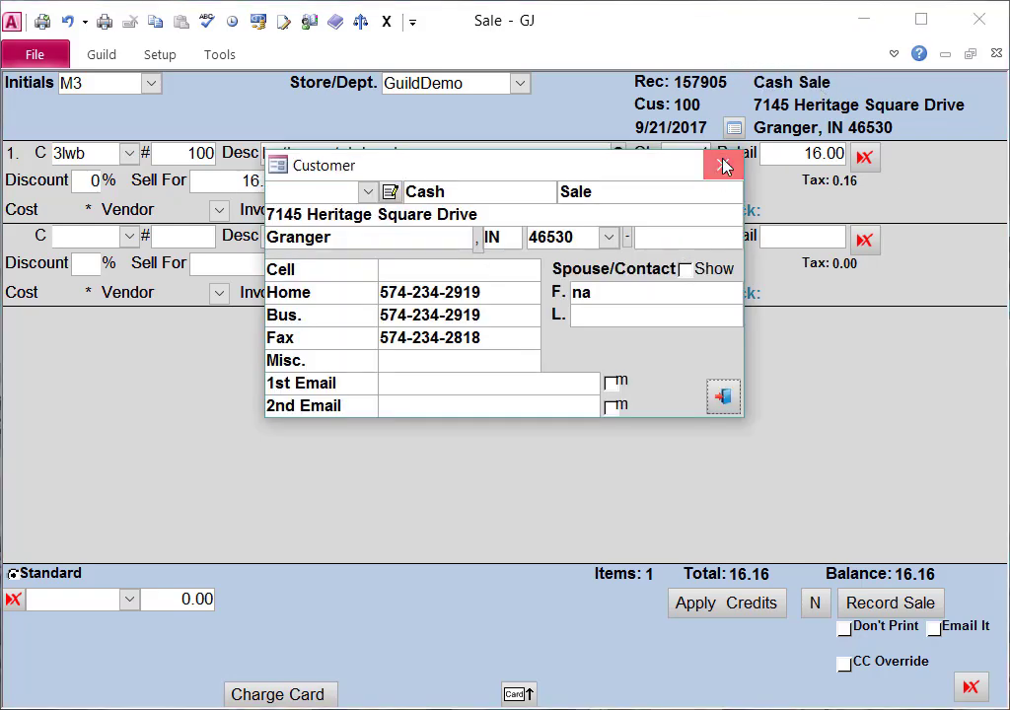
pyautogui.click(721, 166)
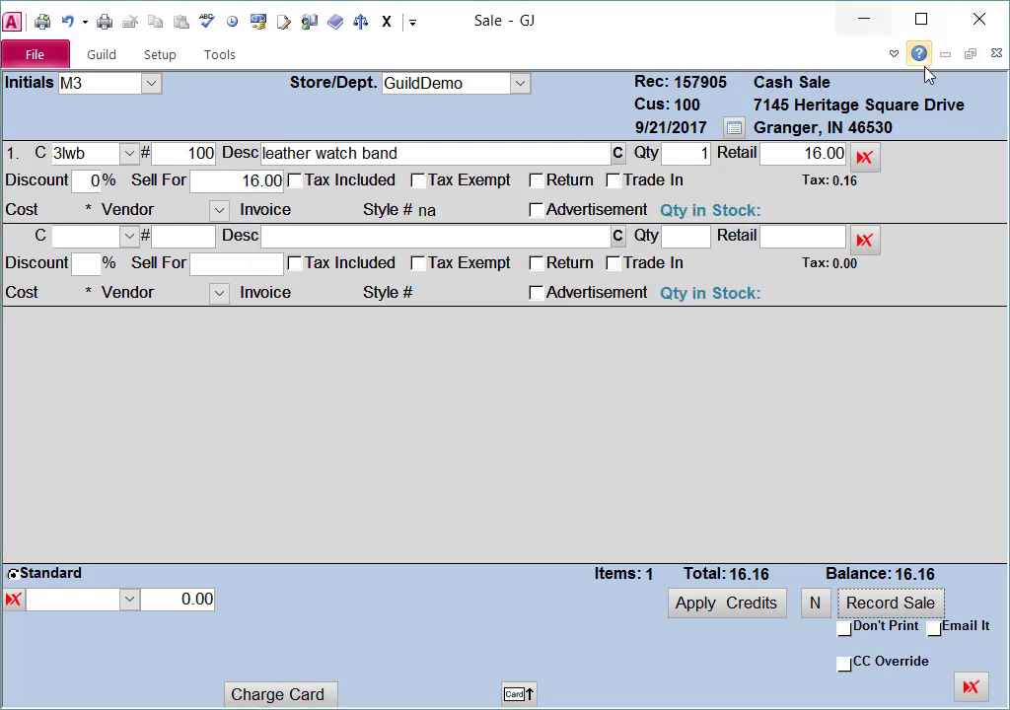
# Set the watch band sale's payment method to Cash and record the sale without printing.
pyautogui.click(130, 602)
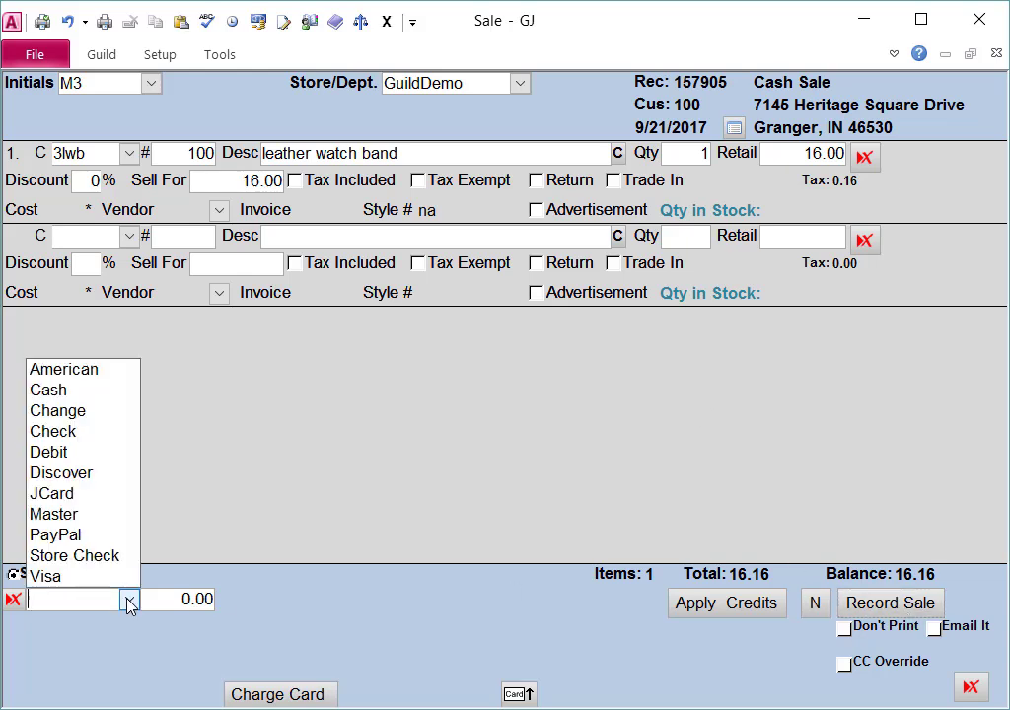
pyautogui.click(59, 389)
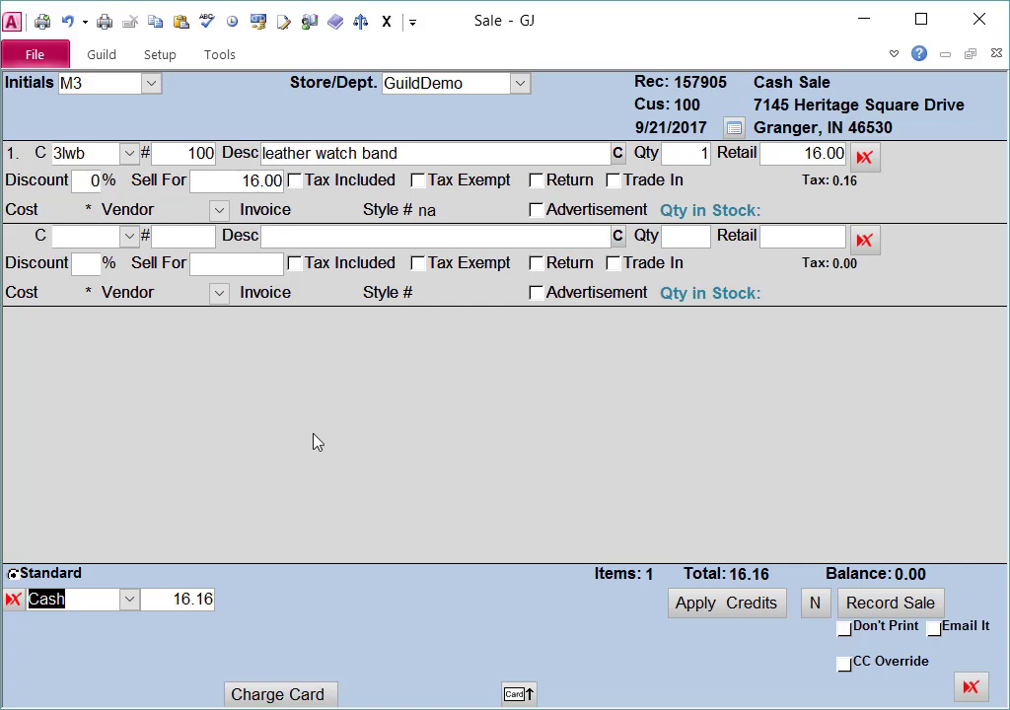
pyautogui.click(874, 629)
pyautogui.click(864, 604)
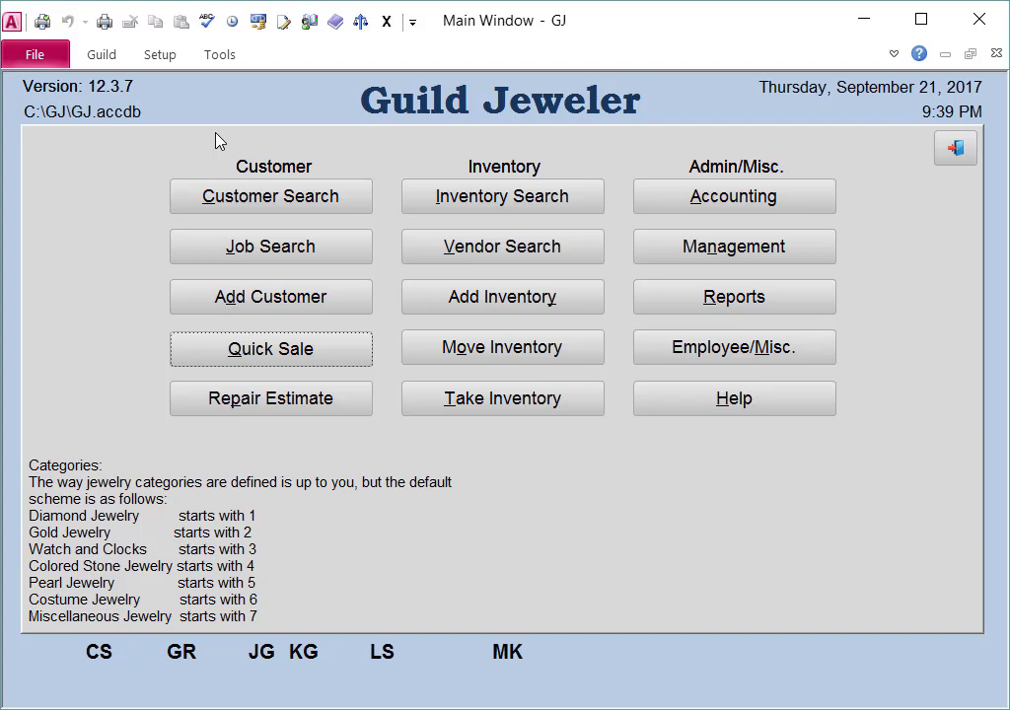
# Record a new quick sale of the prefilled Install watch battery item under initials M3, without printing.
pyautogui.hotkey('alt', 'q')
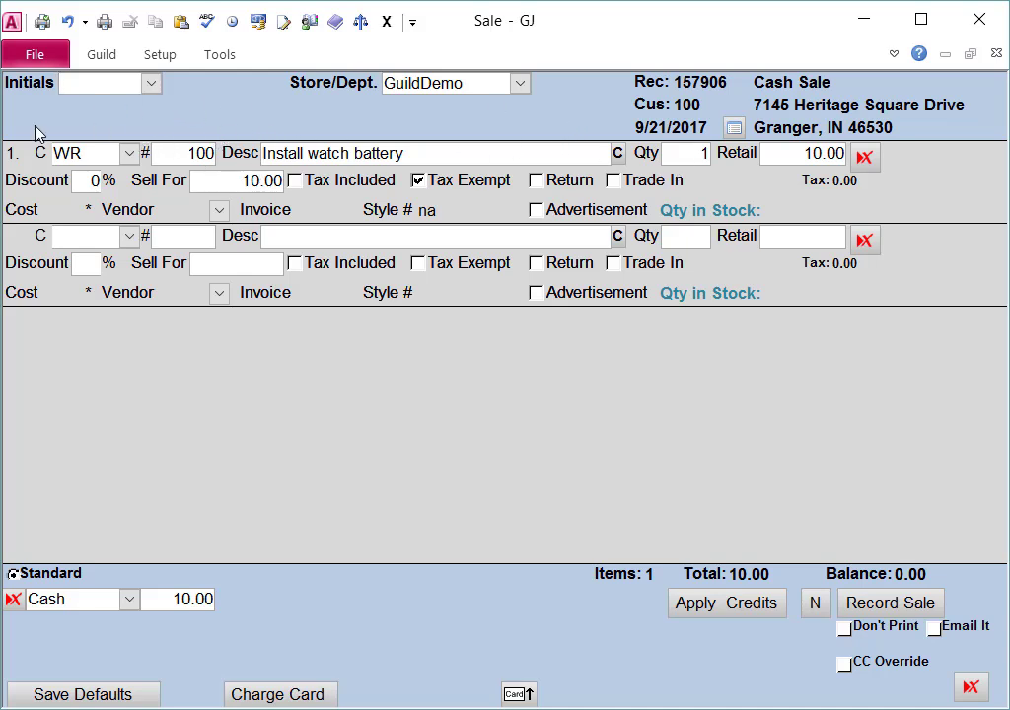
pyautogui.write('m3')
pyautogui.press('Tab')
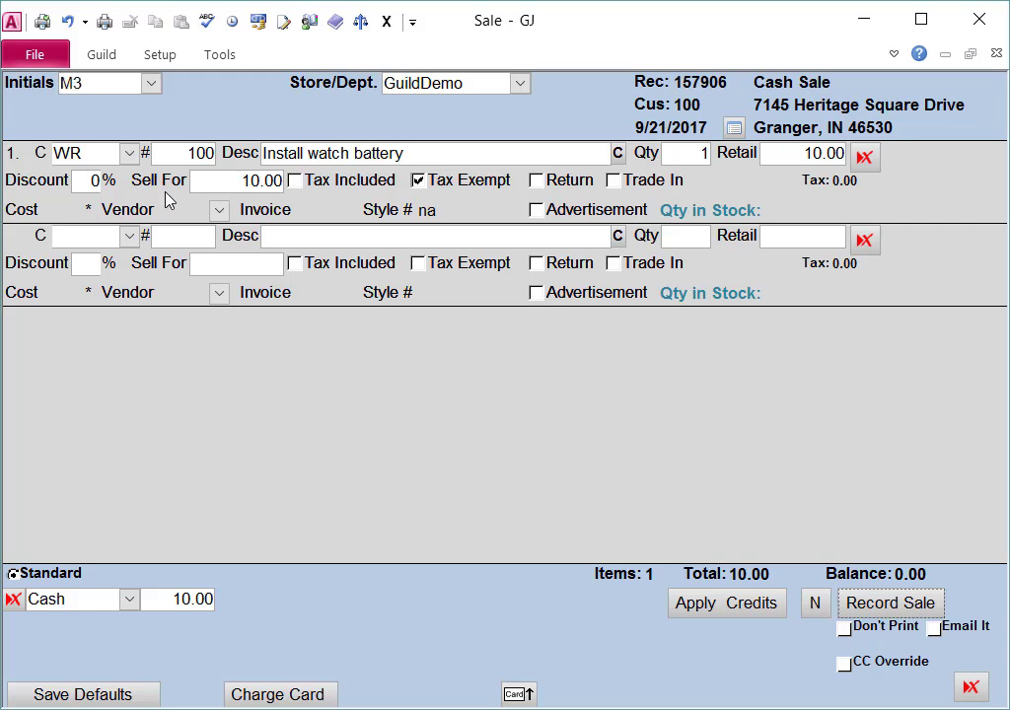
pyautogui.click(845, 628)
pyautogui.click(868, 604)
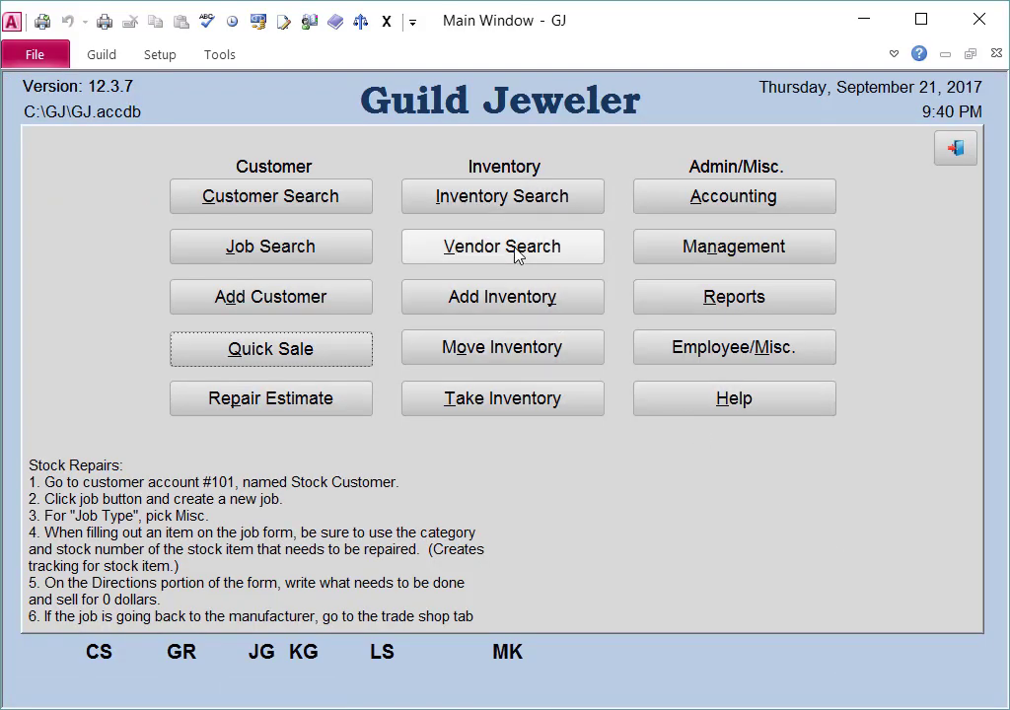